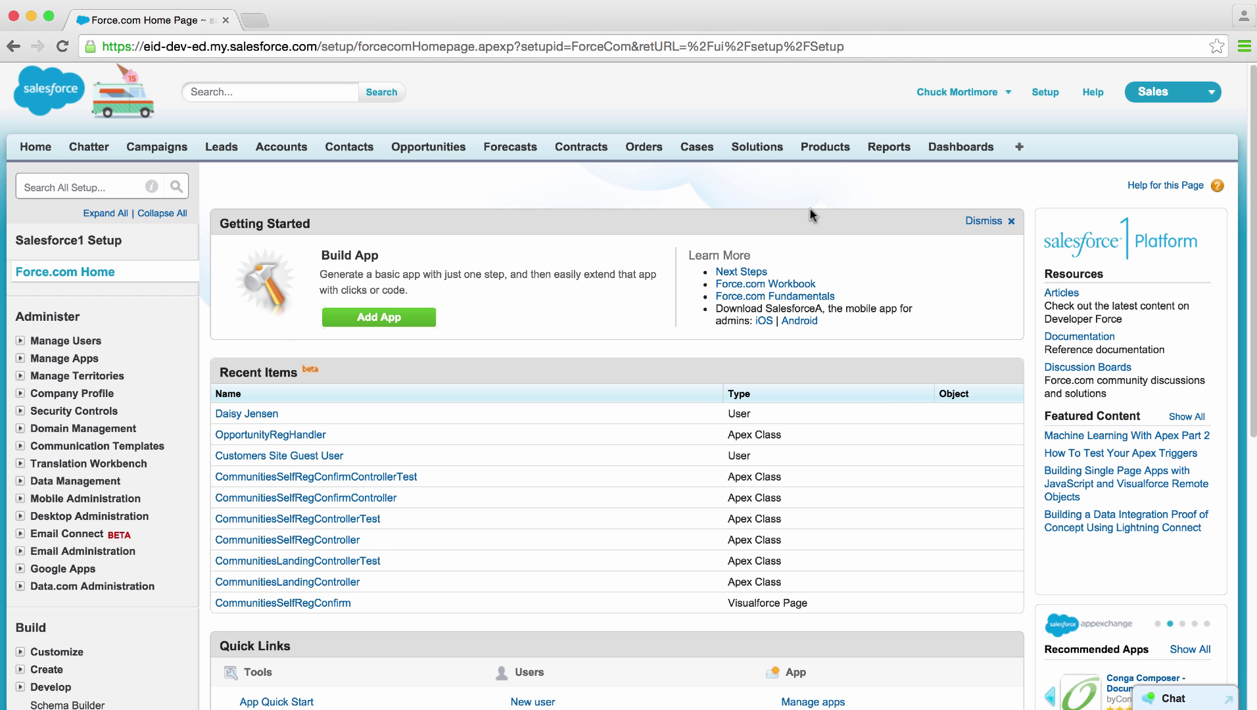
Filter Setup for 'apps' and start a new connected app from the Apps page.
{"action": "left_click", "coordinate": [85, 187]}
{"action": "type", "text": "apps"}
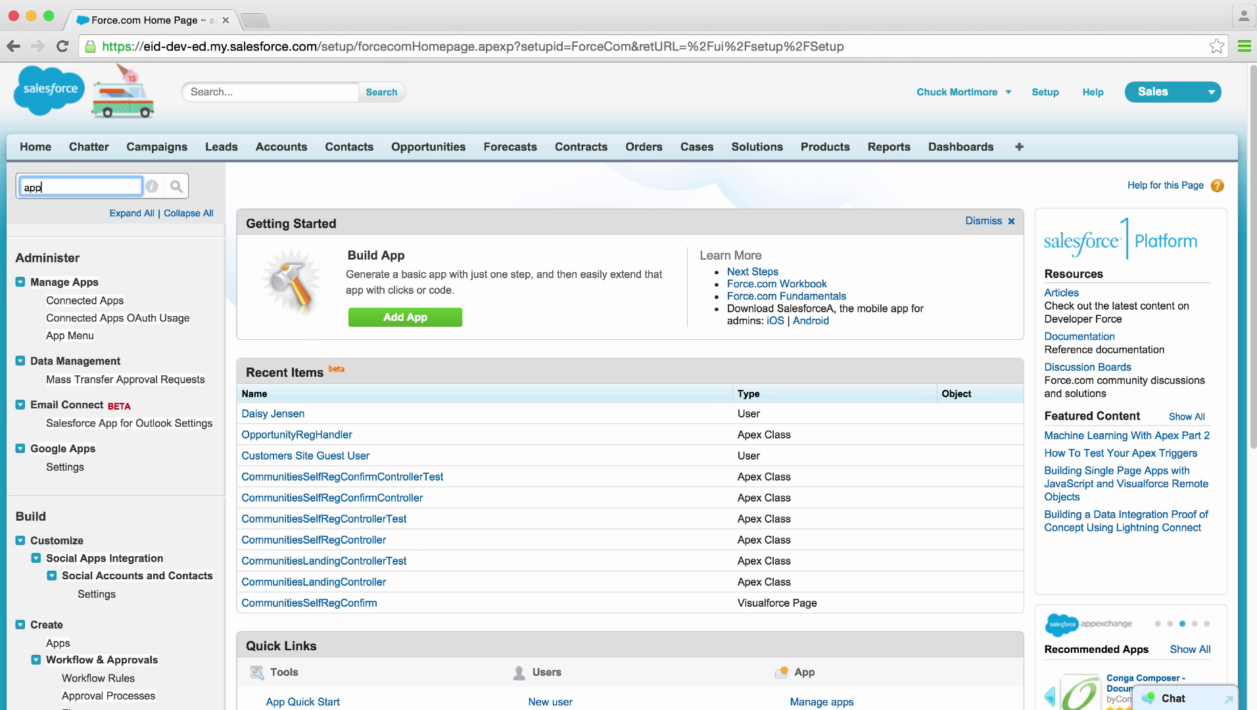
{"action": "left_click", "coordinate": [58, 569]}
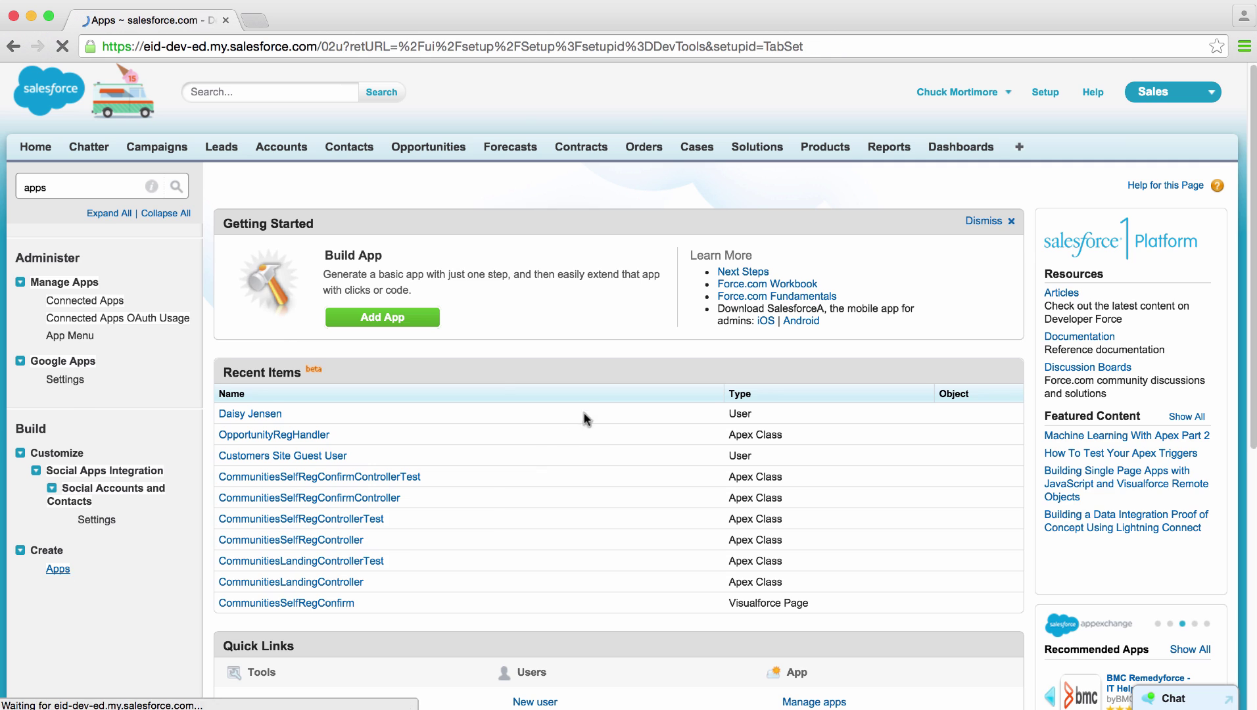
{"action": "scroll", "coordinate": [584, 418], "scroll_direction": "down", "scroll_amount": 5}
{"action": "scroll", "coordinate": [571, 395], "scroll_direction": "down", "scroll_amount": 3}
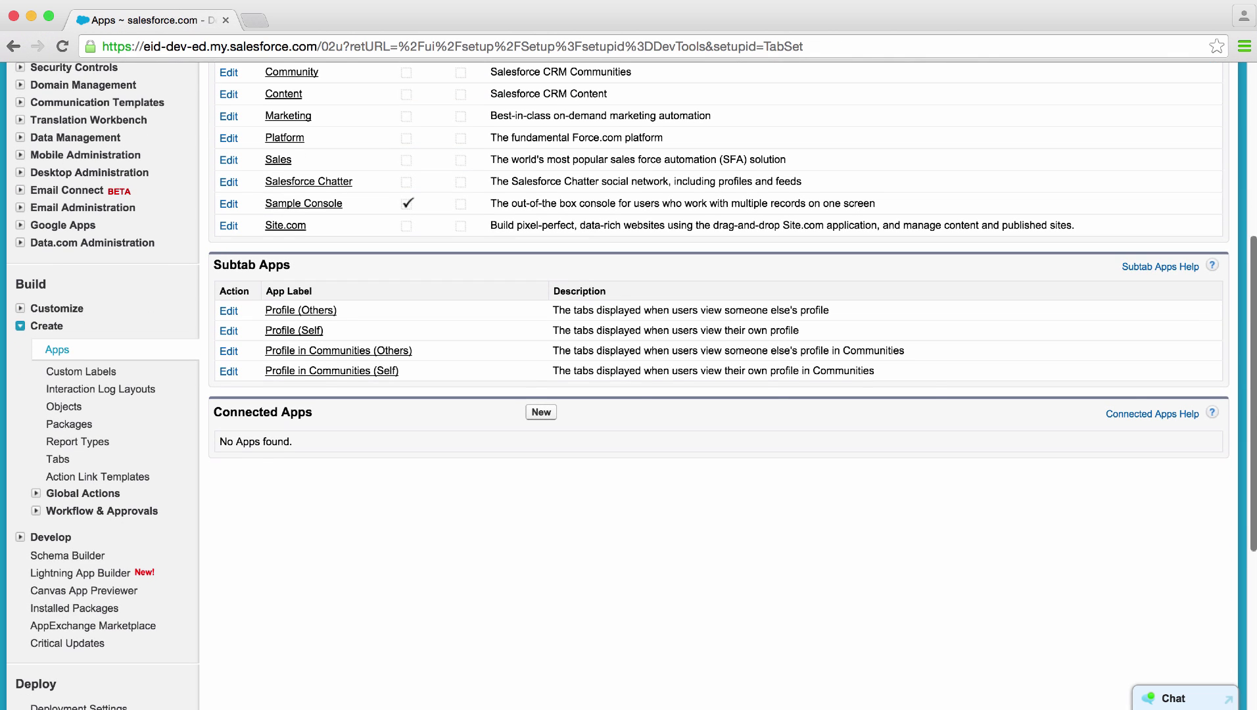
{"action": "left_click", "coordinate": [539, 413]}
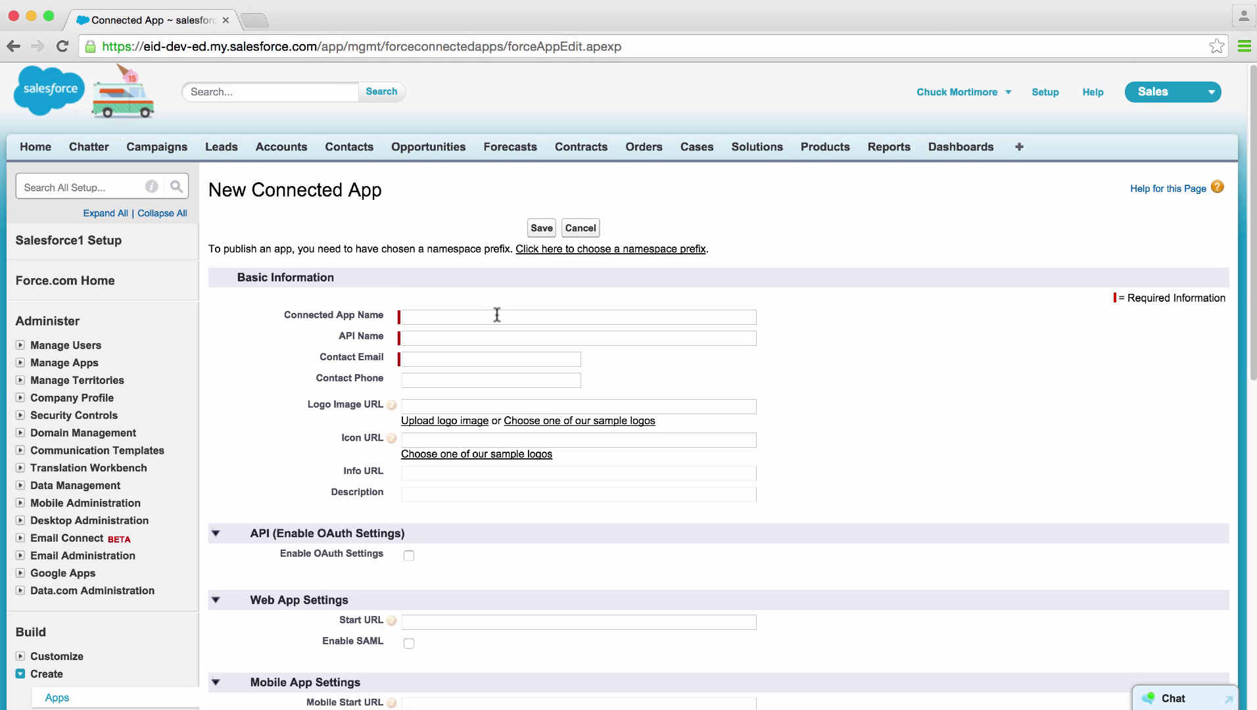
Name the app 'My SSO App', letting API name fill as My_SSO_App, and add the contact email.
{"action": "left_click", "coordinate": [497, 316]}
{"action": "type", "text": "M"}
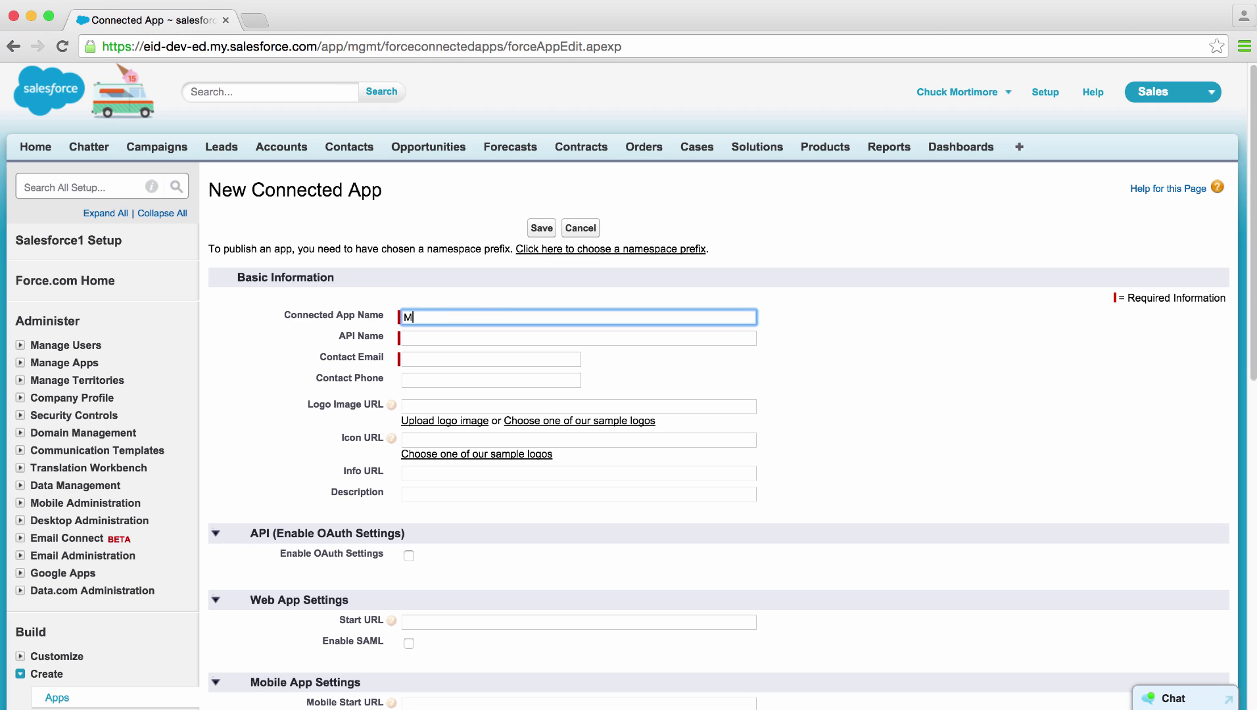
{"action": "type", "text": "y SSO App"}
{"action": "key", "text": "Tab"}
{"action": "key", "text": "Tab"}
{"action": "type", "text": "c"}
{"action": "key", "text": "Down"}
{"action": "key", "text": "Tab"}
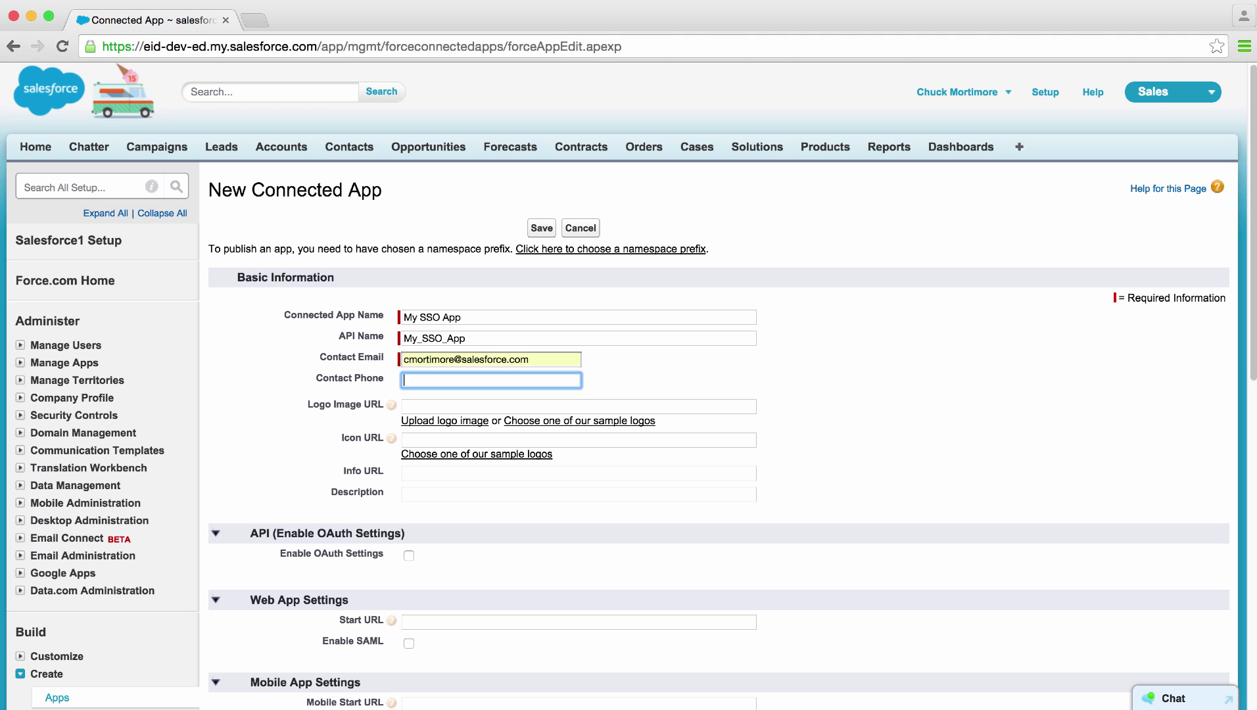
Copy the SAML tile's logo URL from Salesforce's sample logos page.
{"action": "left_click", "coordinate": [585, 420]}
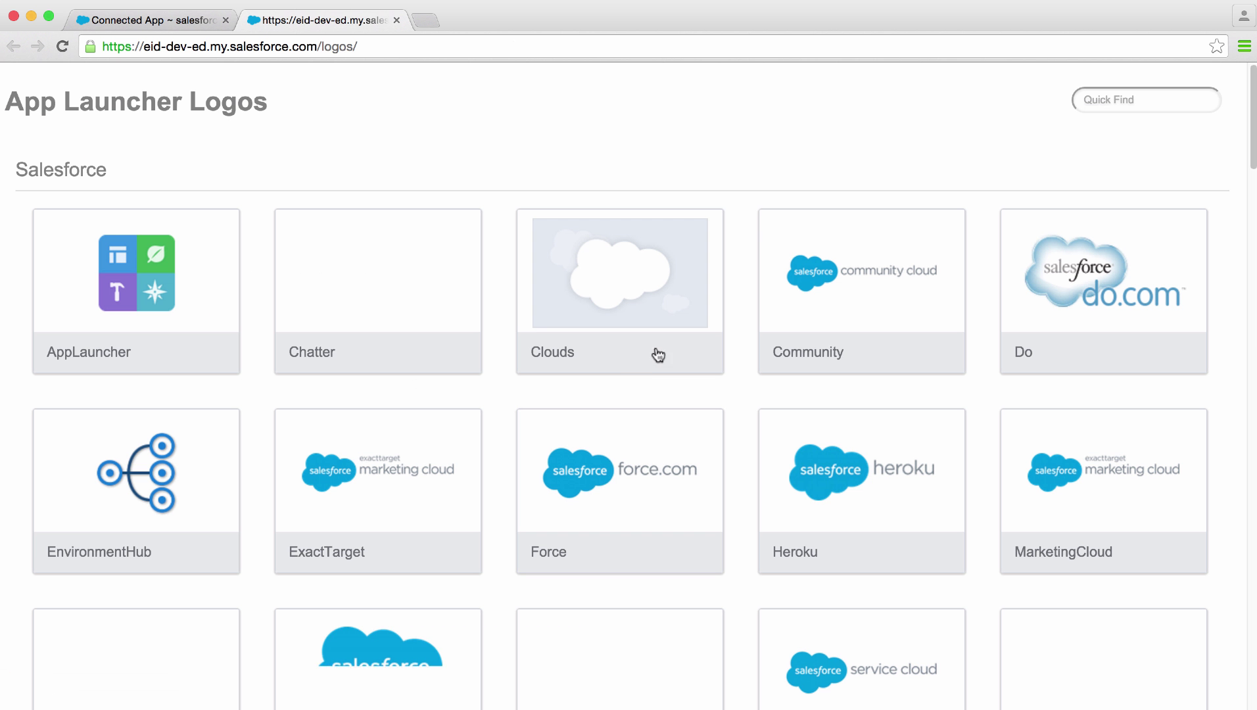
{"action": "left_click_drag", "start_coordinate": [1252, 135], "coordinate": [1224, 683]}
{"action": "left_click", "coordinate": [820, 564]}
{"action": "left_click", "coordinate": [701, 431]}
{"action": "key", "text": "super+c"}
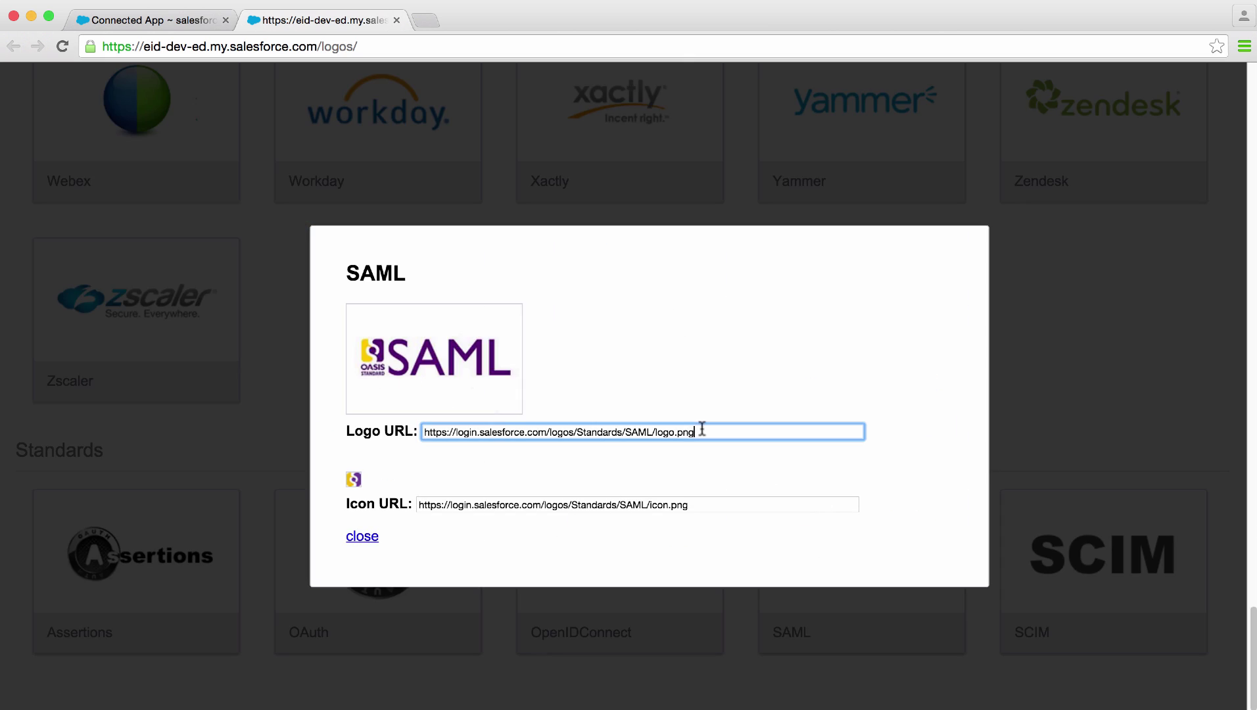
{"action": "key", "text": "super+w"}
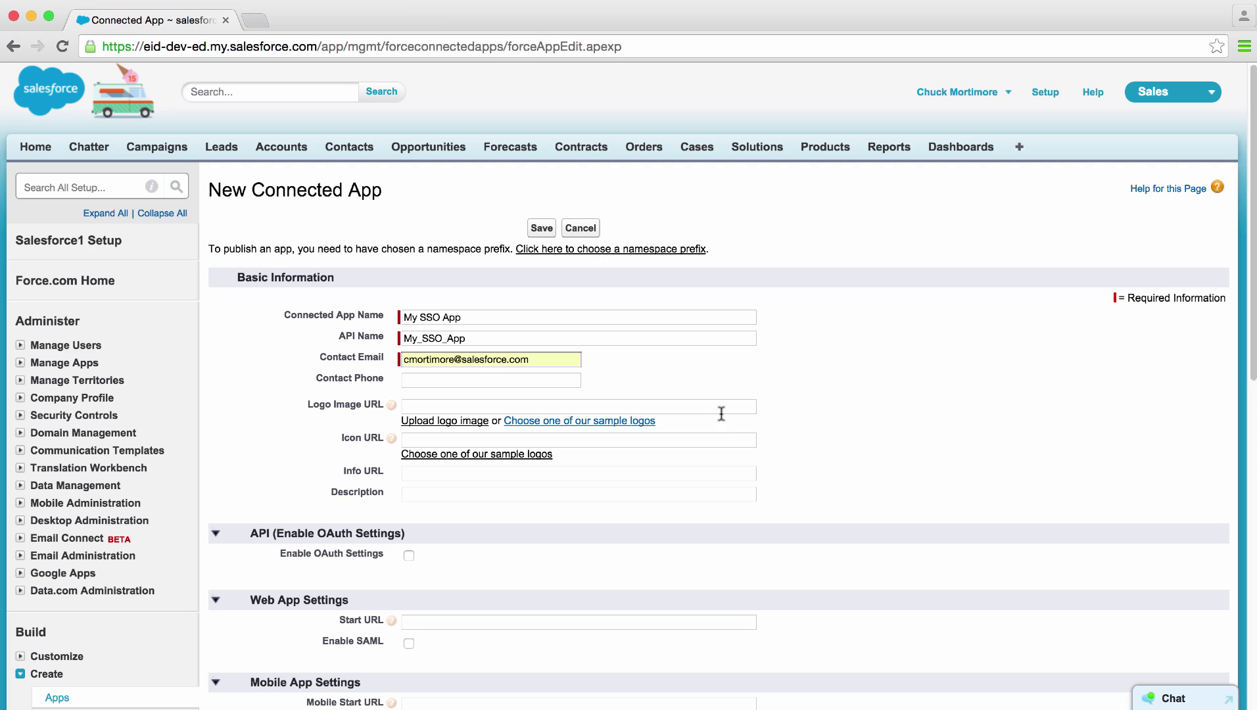
{"action": "left_click", "coordinate": [460, 406]}
{"action": "key", "text": "super+v"}
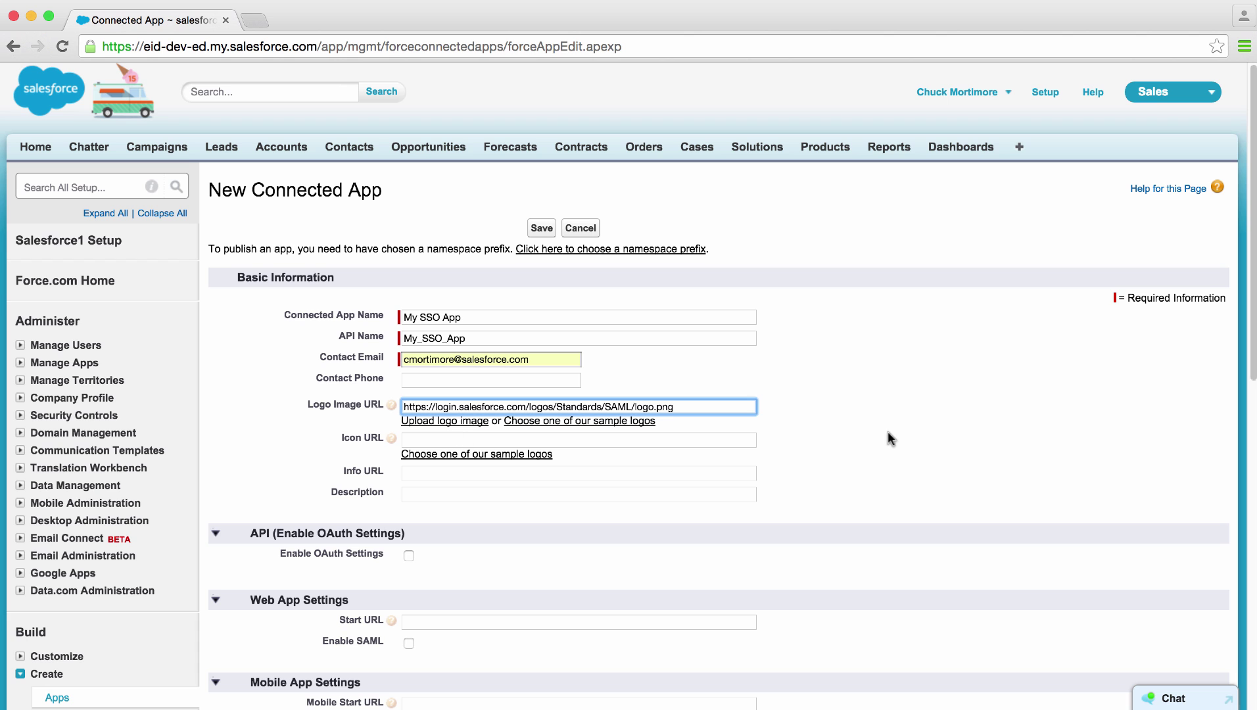
{"action": "left_click", "coordinate": [887, 438]}
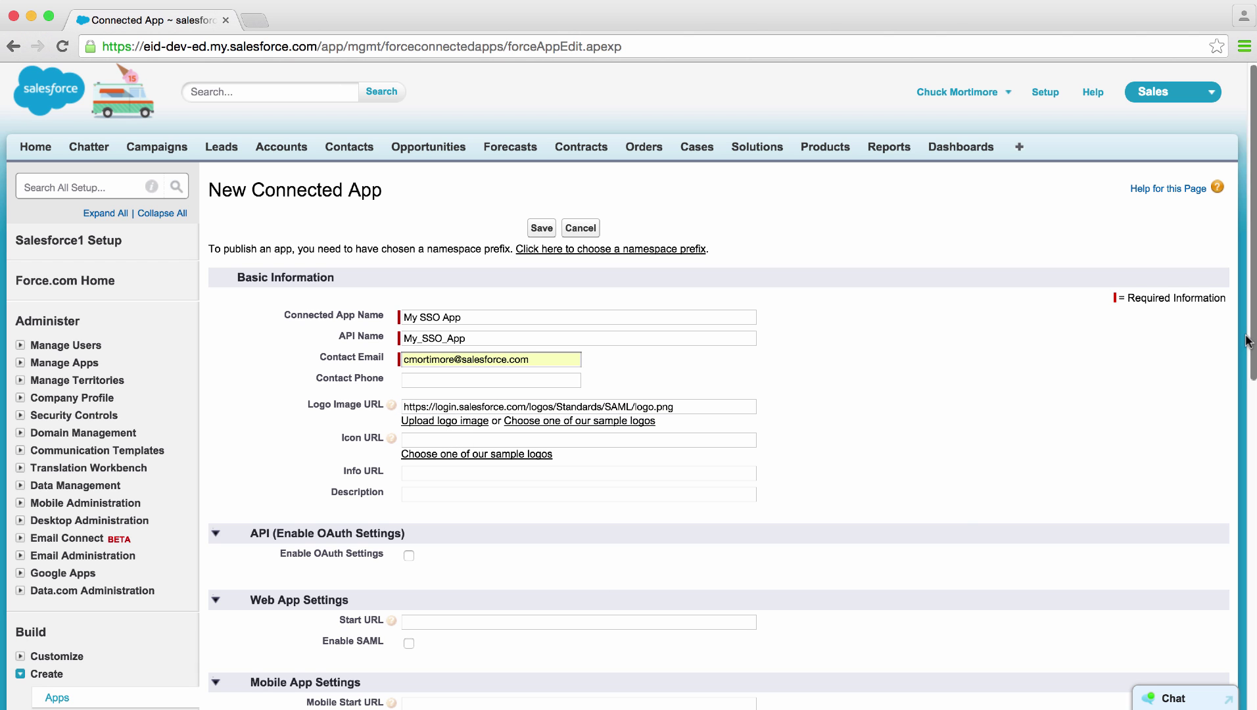
{"action": "left_click_drag", "start_coordinate": [1253, 336], "coordinate": [1251, 387]}
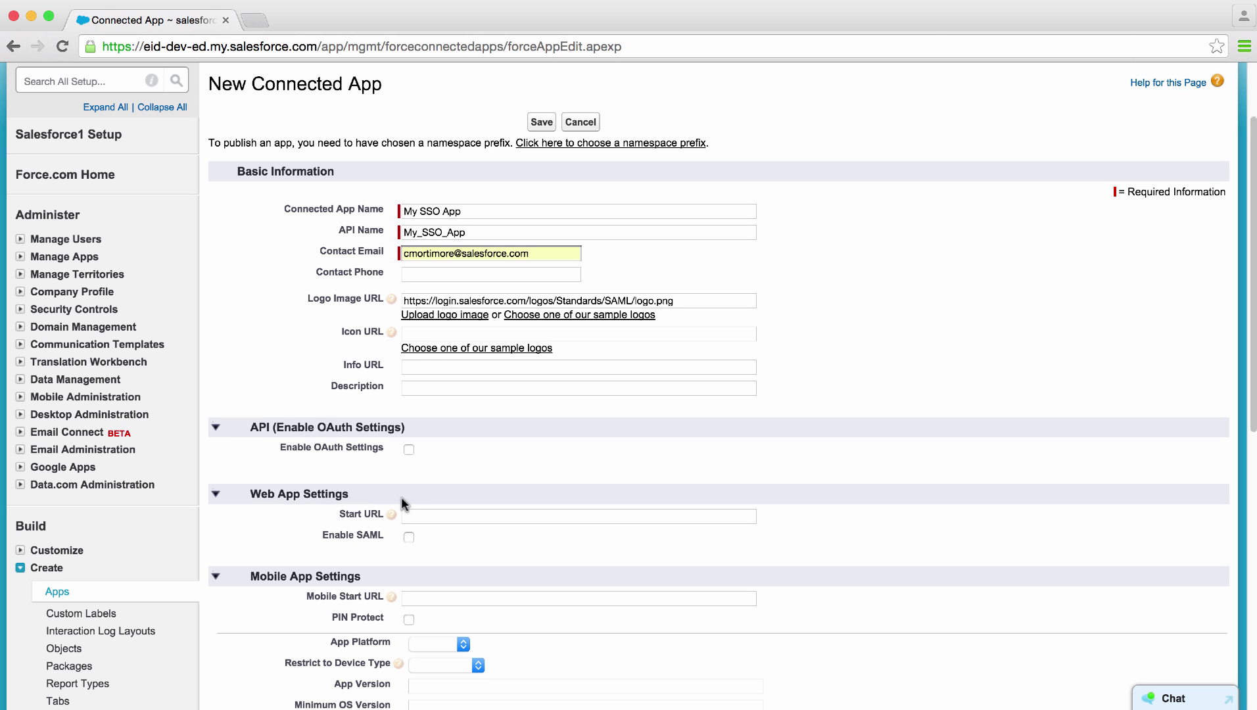
In a new tab, go to github.com/salesforceidentity and open the heroku-identity-java README.
{"action": "key", "text": "cmd+t"}
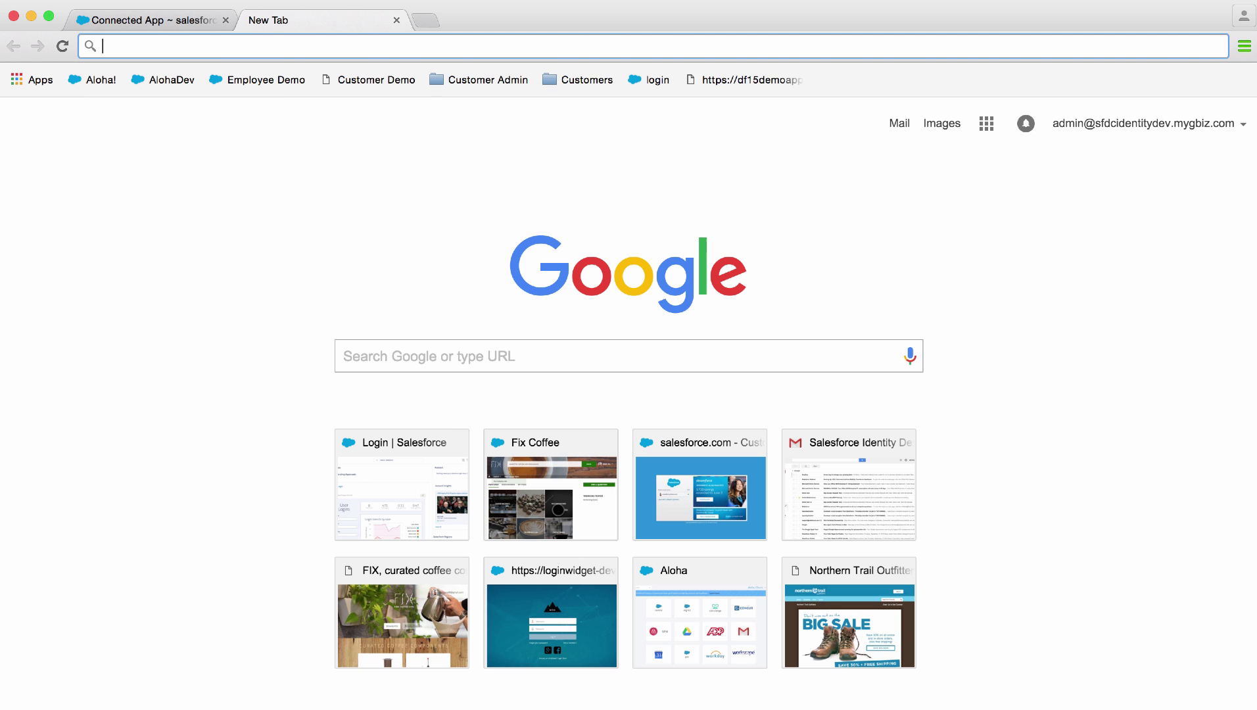
{"action": "type", "text": "git"}
{"action": "key", "text": "Return"}
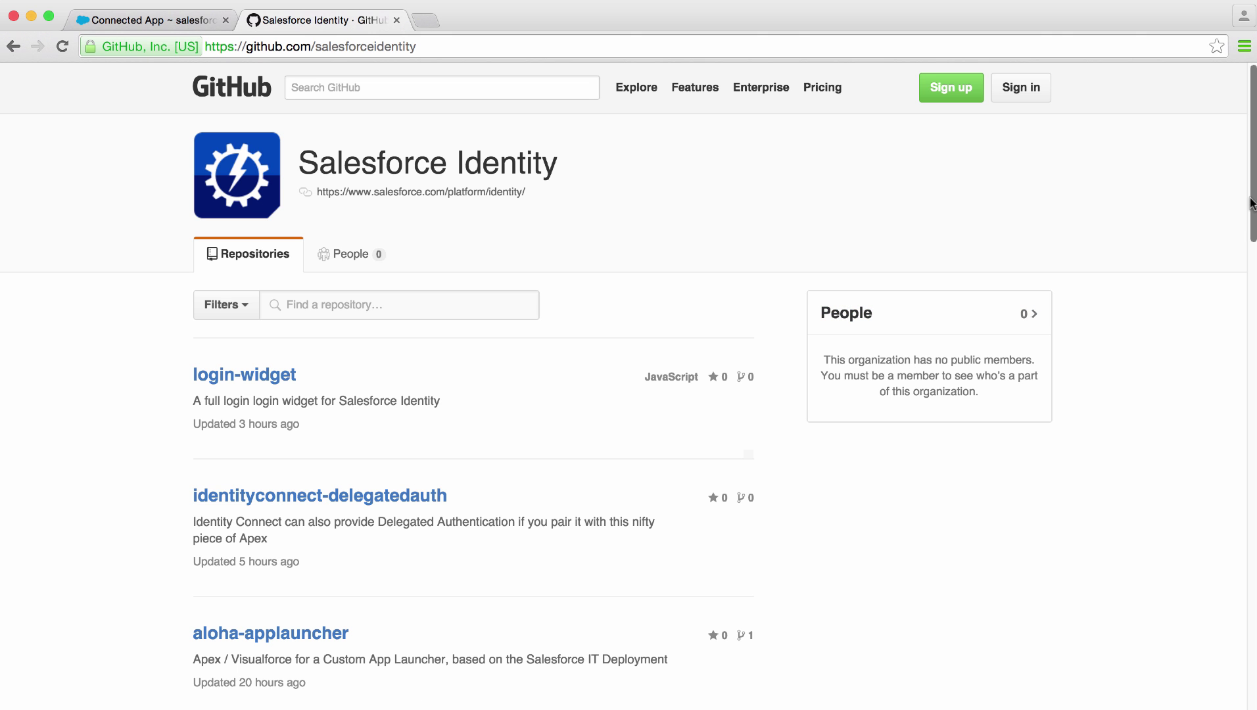
{"action": "left_click_drag", "start_coordinate": [1251, 204], "coordinate": [1241, 400]}
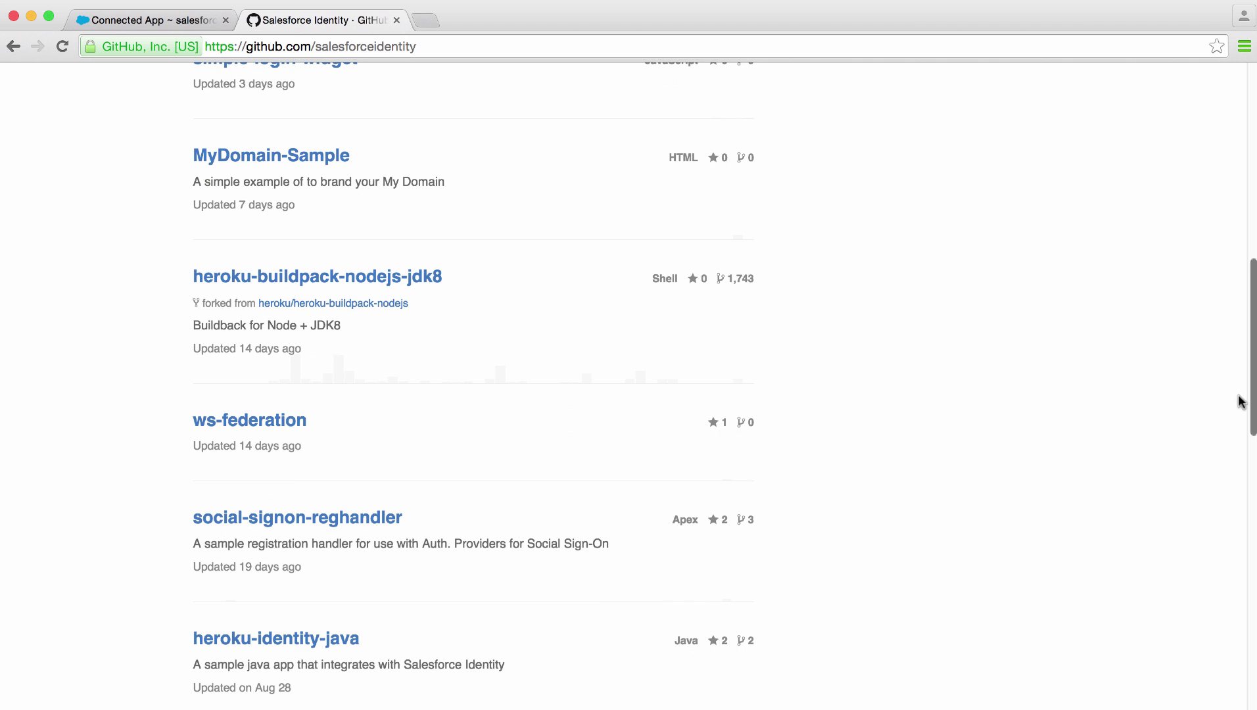
{"action": "left_click", "coordinate": [314, 644]}
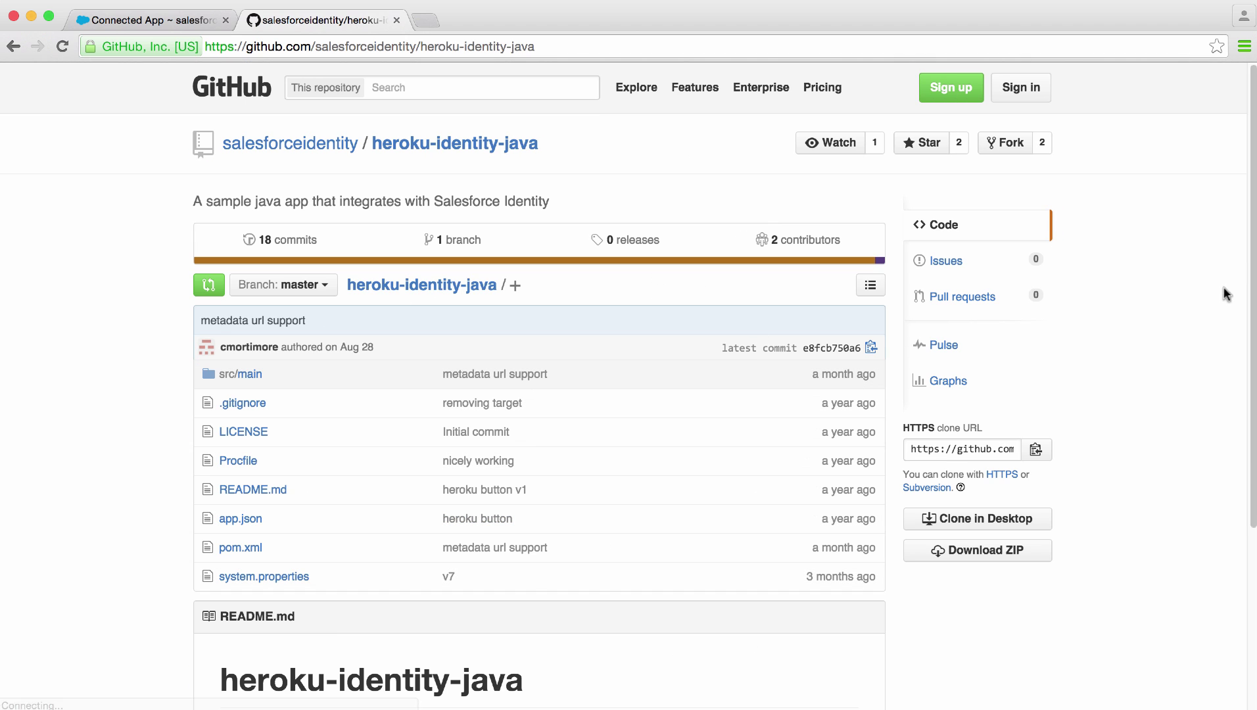
{"action": "scroll", "coordinate": [1251, 240], "scroll_direction": "down", "scroll_amount": 5}
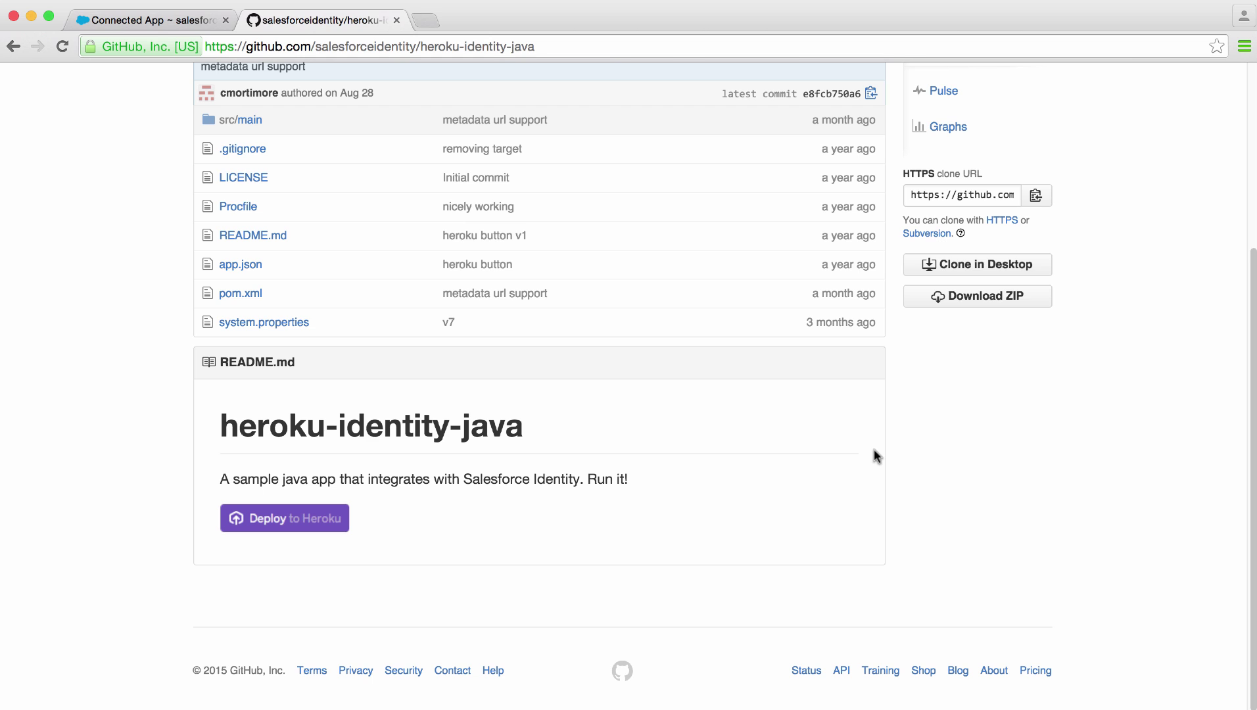
Deploy heroku-identity-java to Heroku as a free app named myssoapp.
{"action": "left_click", "coordinate": [295, 525]}
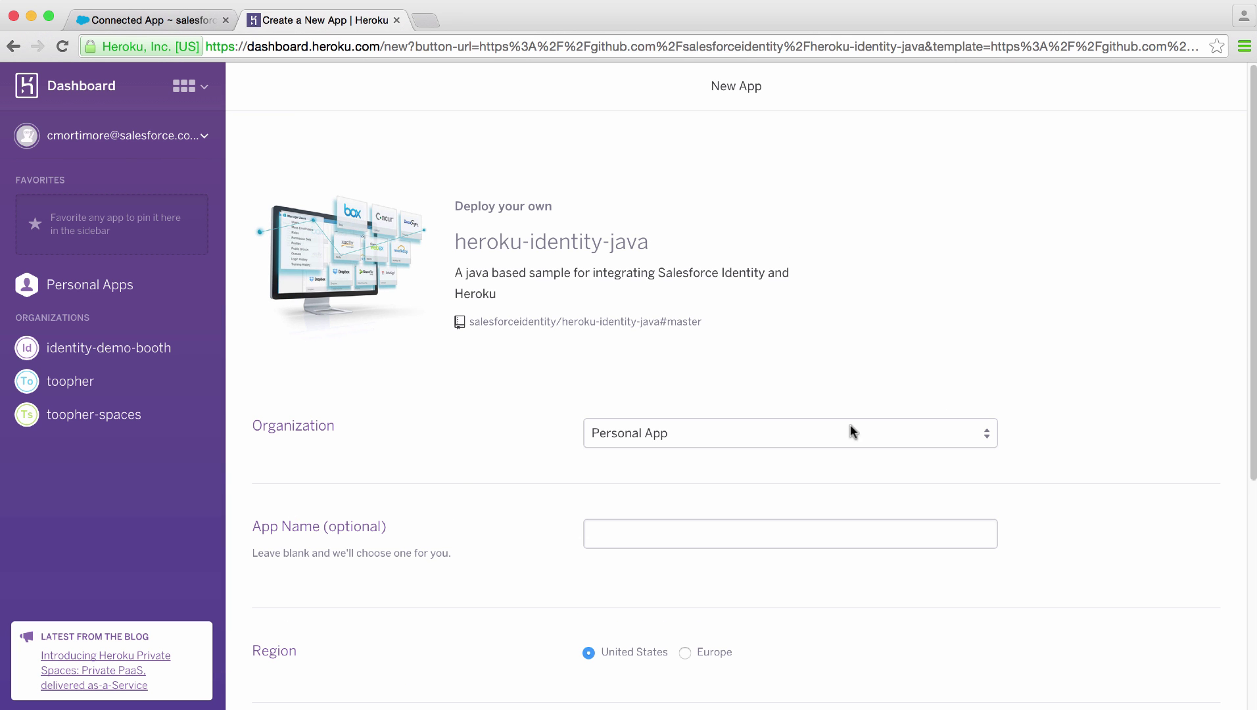
{"action": "left_click_drag", "start_coordinate": [1250, 272], "coordinate": [1251, 357]}
{"action": "left_click", "coordinate": [723, 401]}
{"action": "type", "text": "myssoap"}
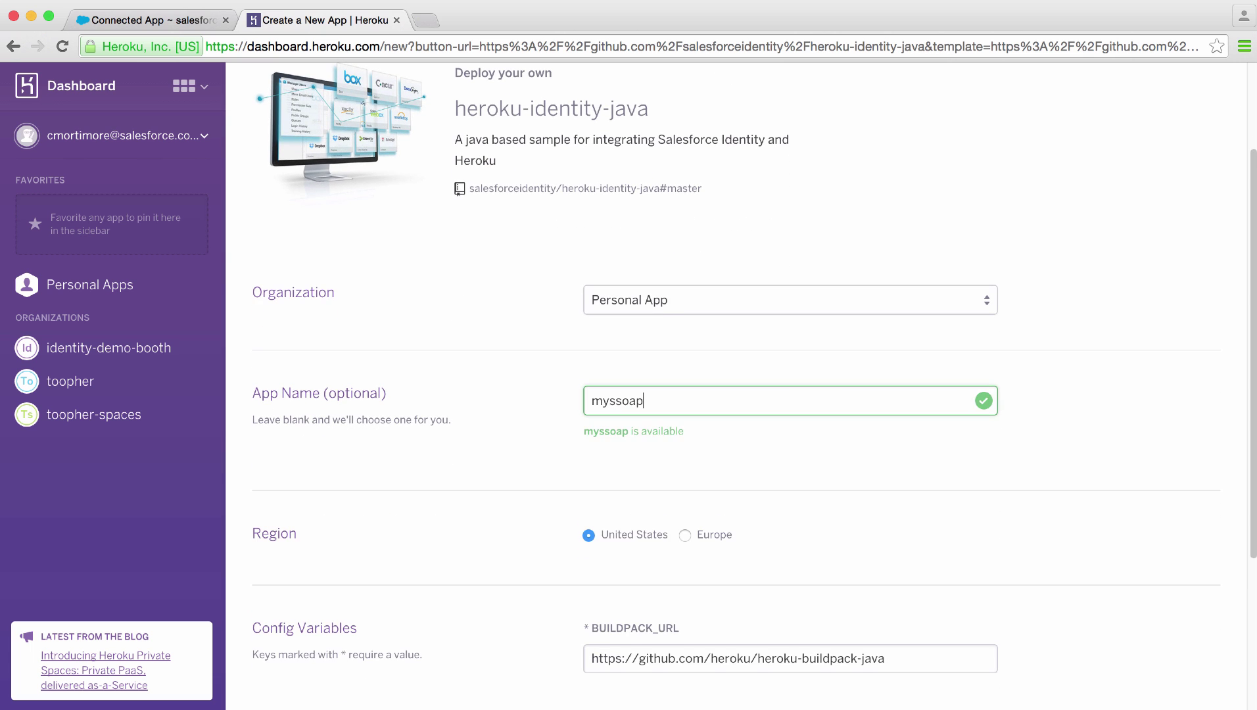
{"action": "type", "text": "p"}
{"action": "left_click_drag", "start_coordinate": [1253, 403], "coordinate": [1253, 514]}
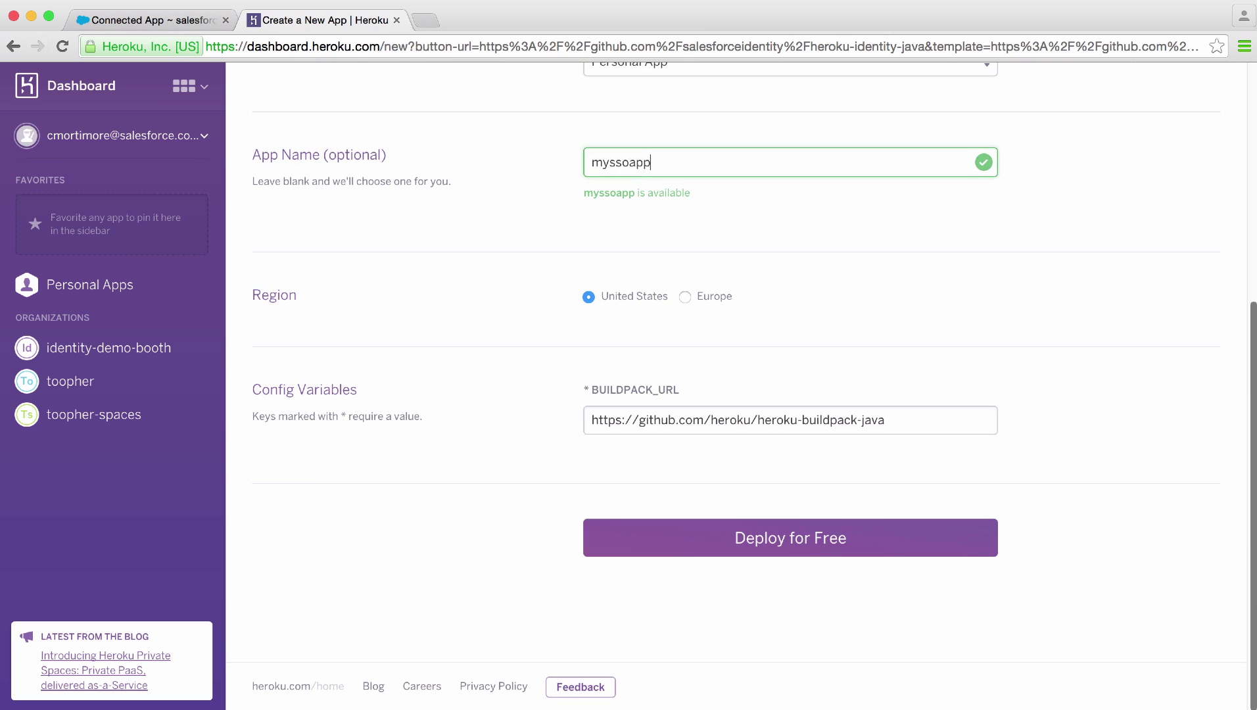
{"action": "left_click", "coordinate": [864, 539]}
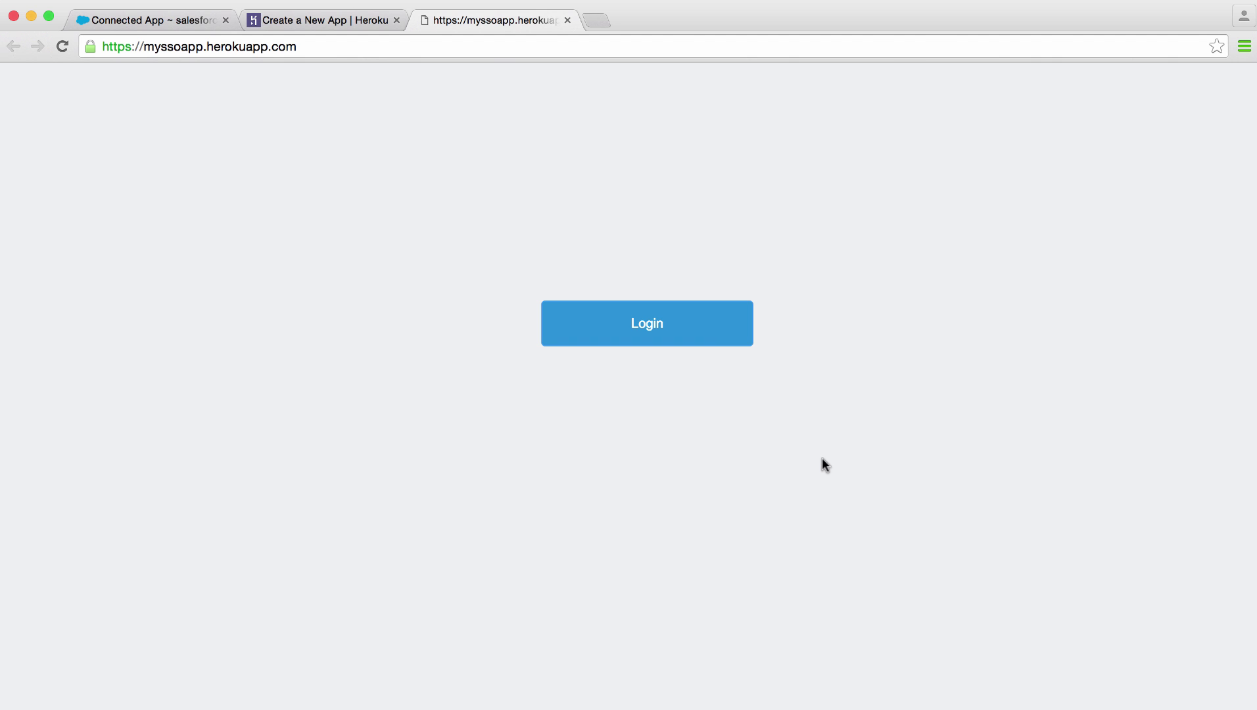
{"action": "left_click", "coordinate": [698, 325]}
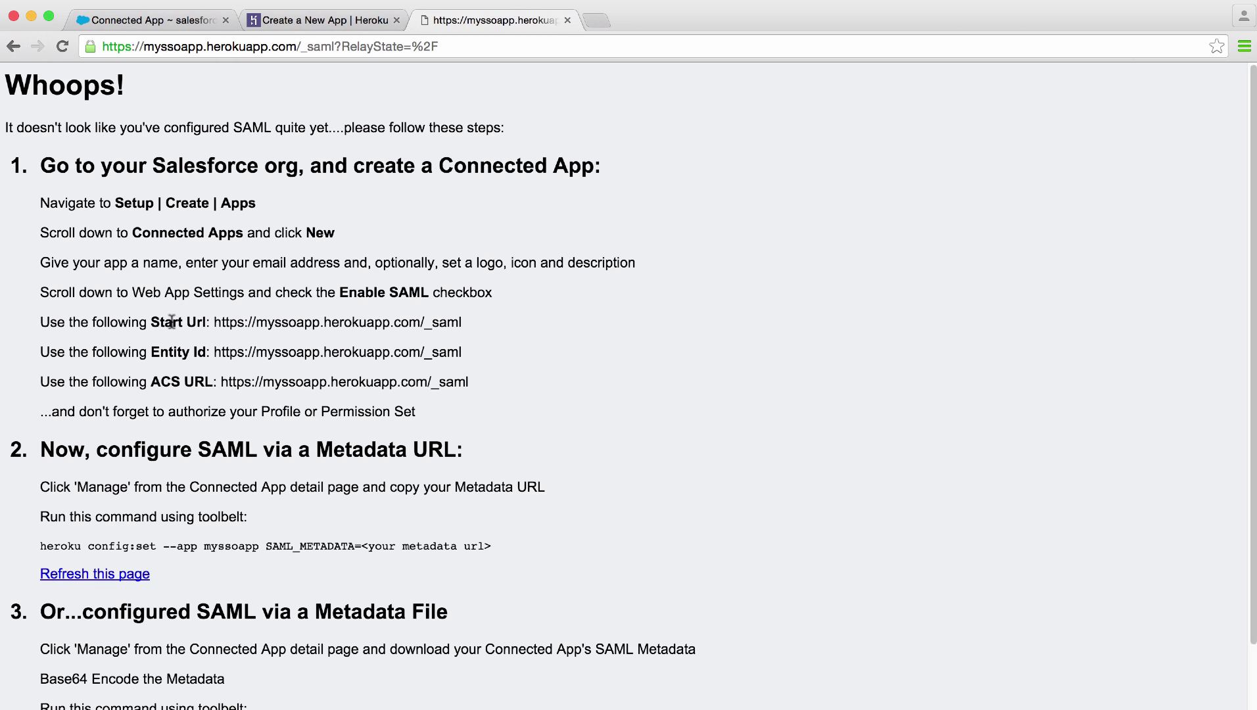
{"action": "left_click_drag", "start_coordinate": [214, 322], "coordinate": [465, 327]}
{"action": "key", "text": "super+c"}
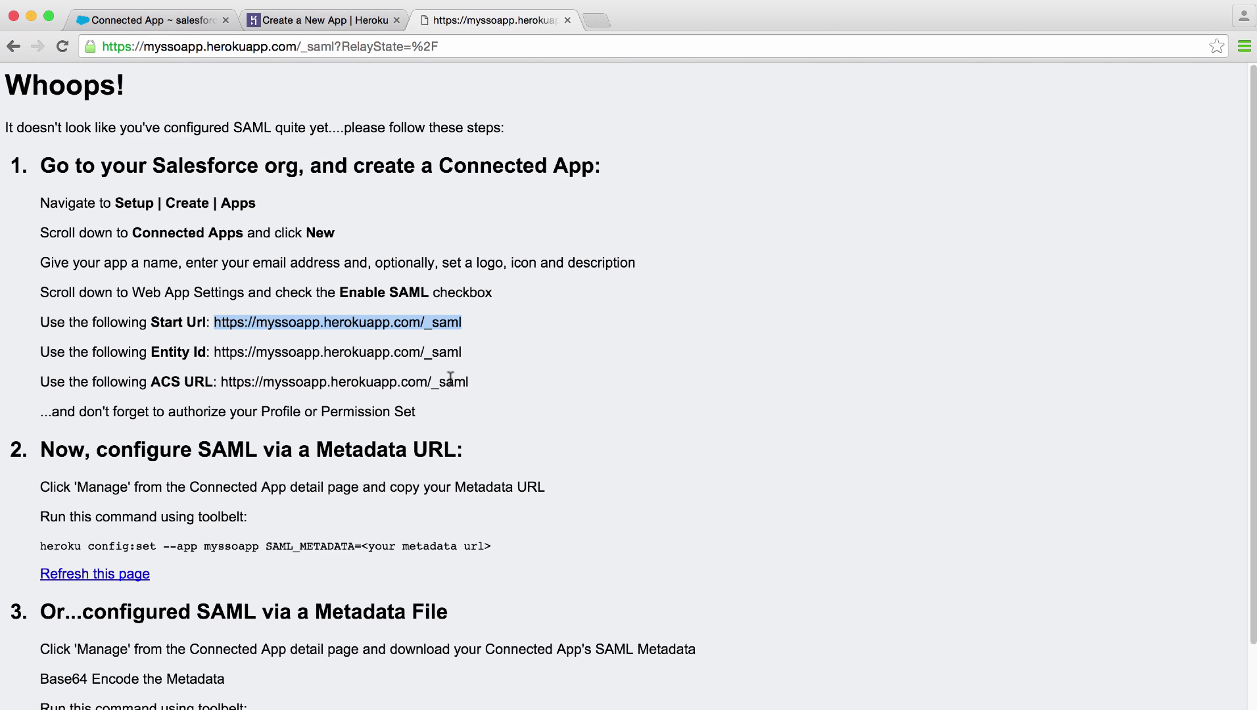
{"action": "left_click", "coordinate": [164, 19]}
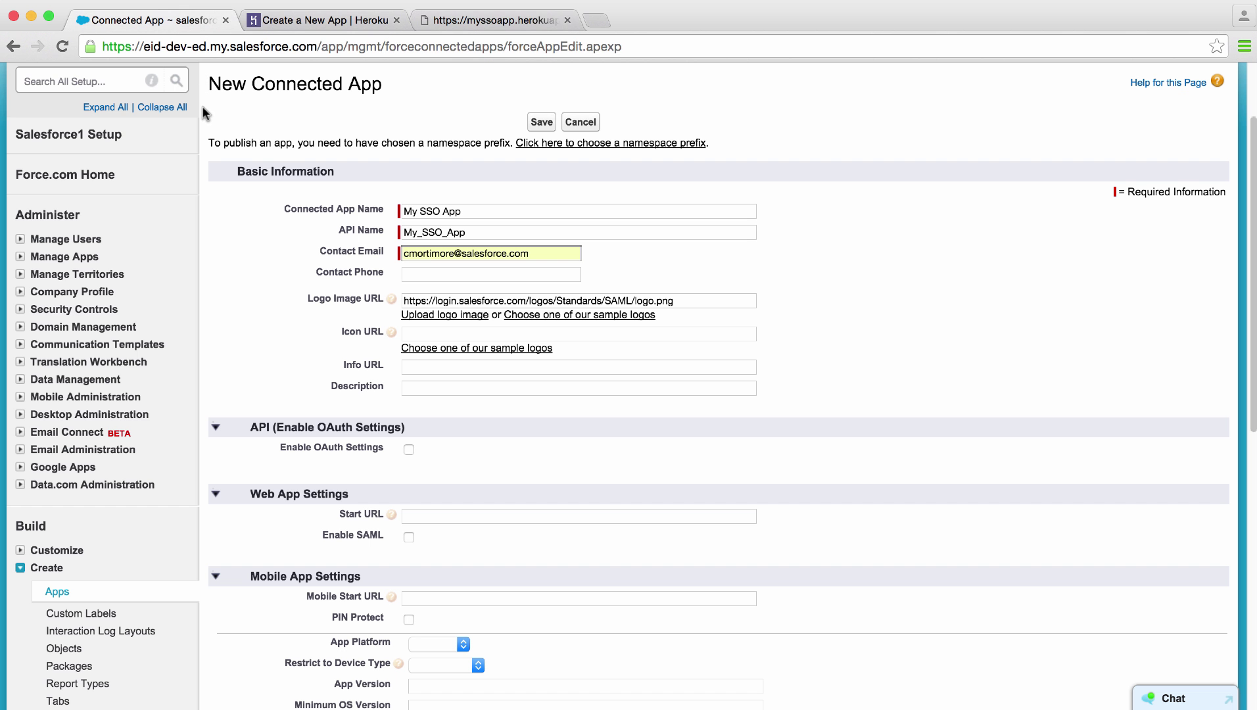
{"action": "left_click", "coordinate": [410, 516]}
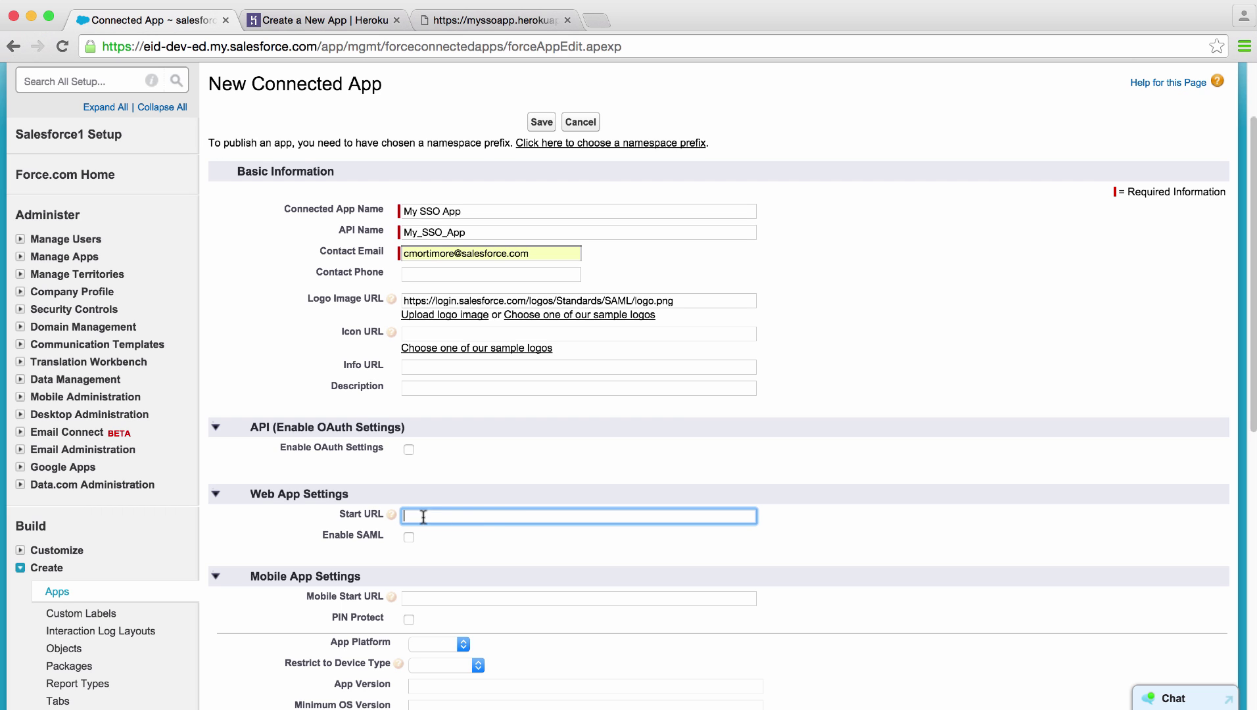
{"action": "key", "text": "super+v"}
{"action": "left_click", "coordinate": [409, 537]}
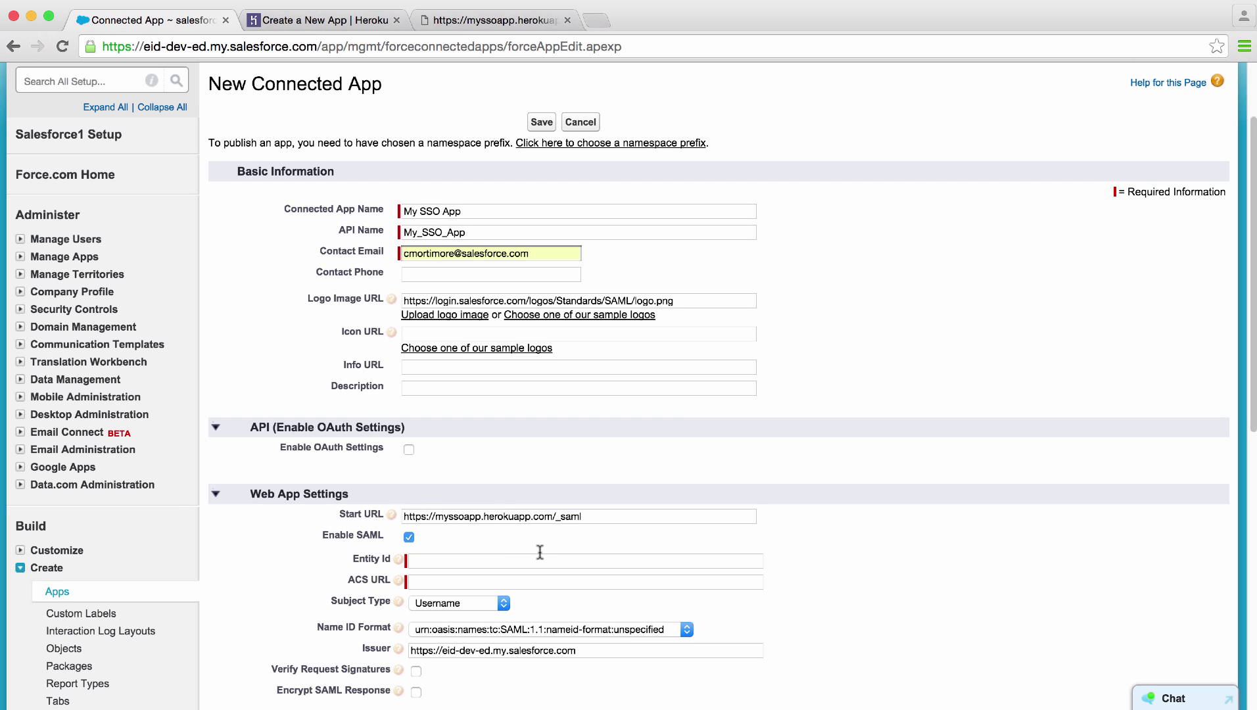
Paste the same _saml URL into Entity Id and ACS URL, keeping Subject Type as Username.
{"action": "left_click", "coordinate": [519, 560]}
{"action": "key", "text": "super+v"}
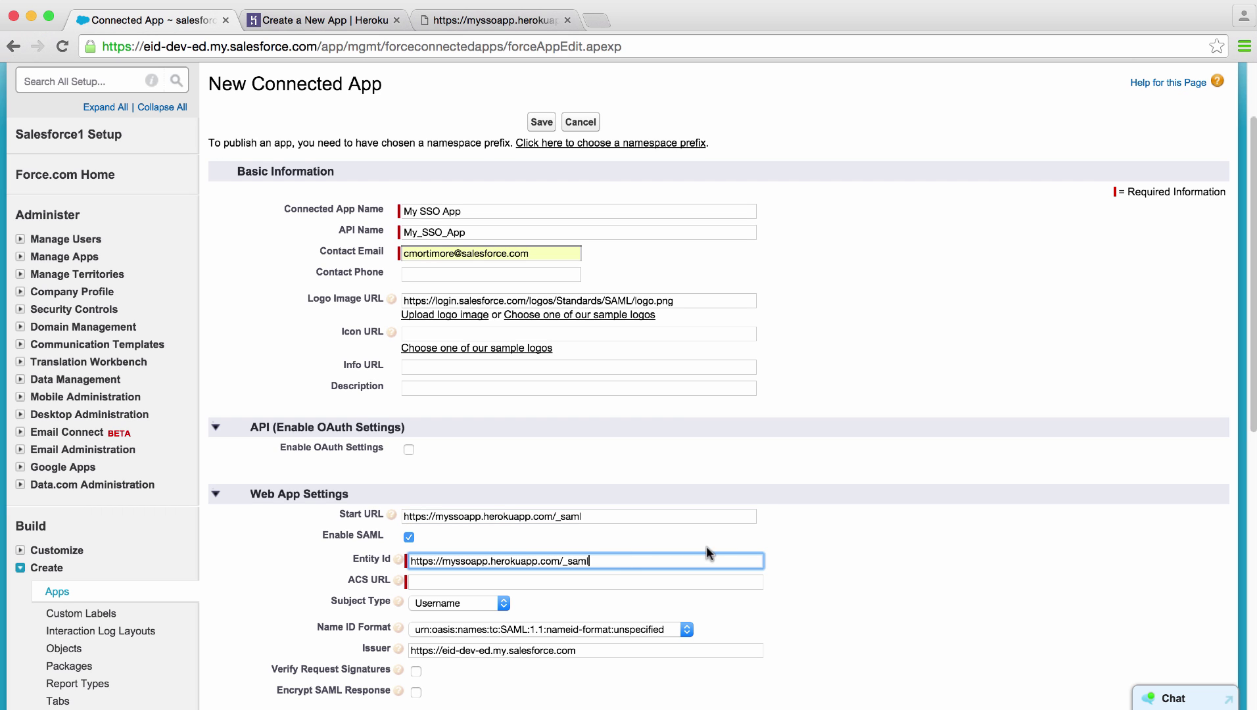
{"action": "left_click", "coordinate": [595, 583]}
{"action": "key", "text": "super+v"}
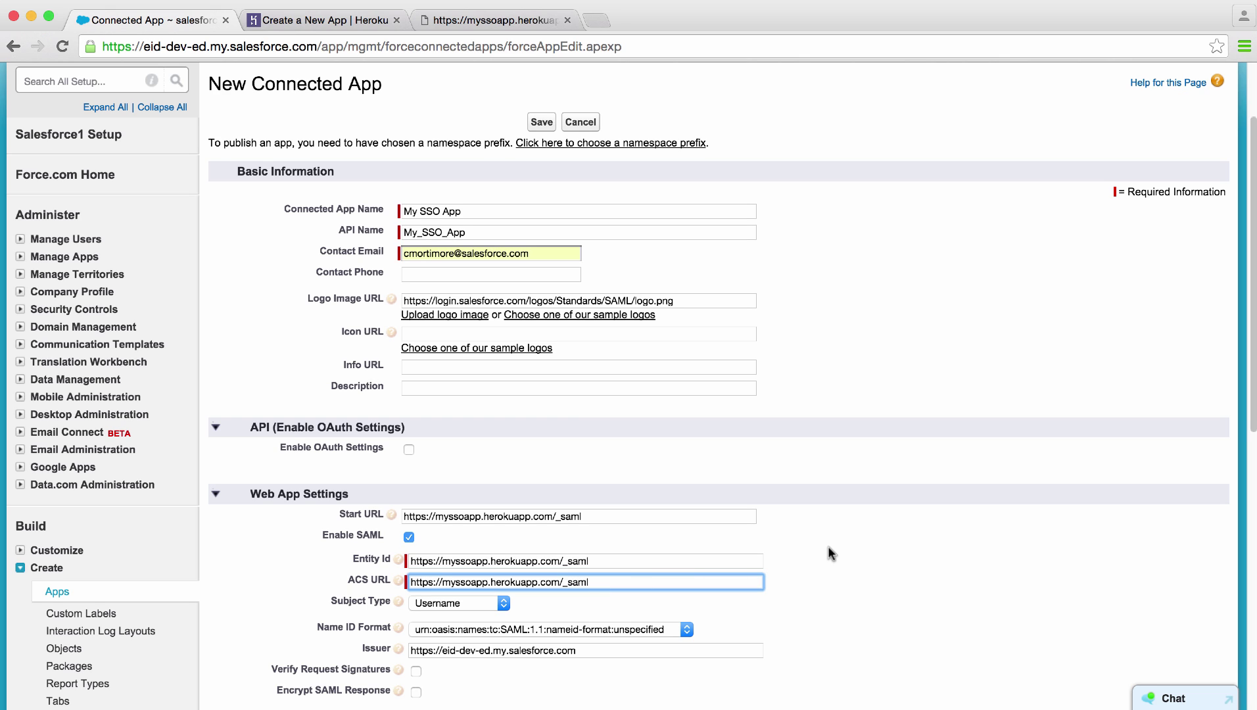
{"action": "left_click", "coordinate": [503, 602]}
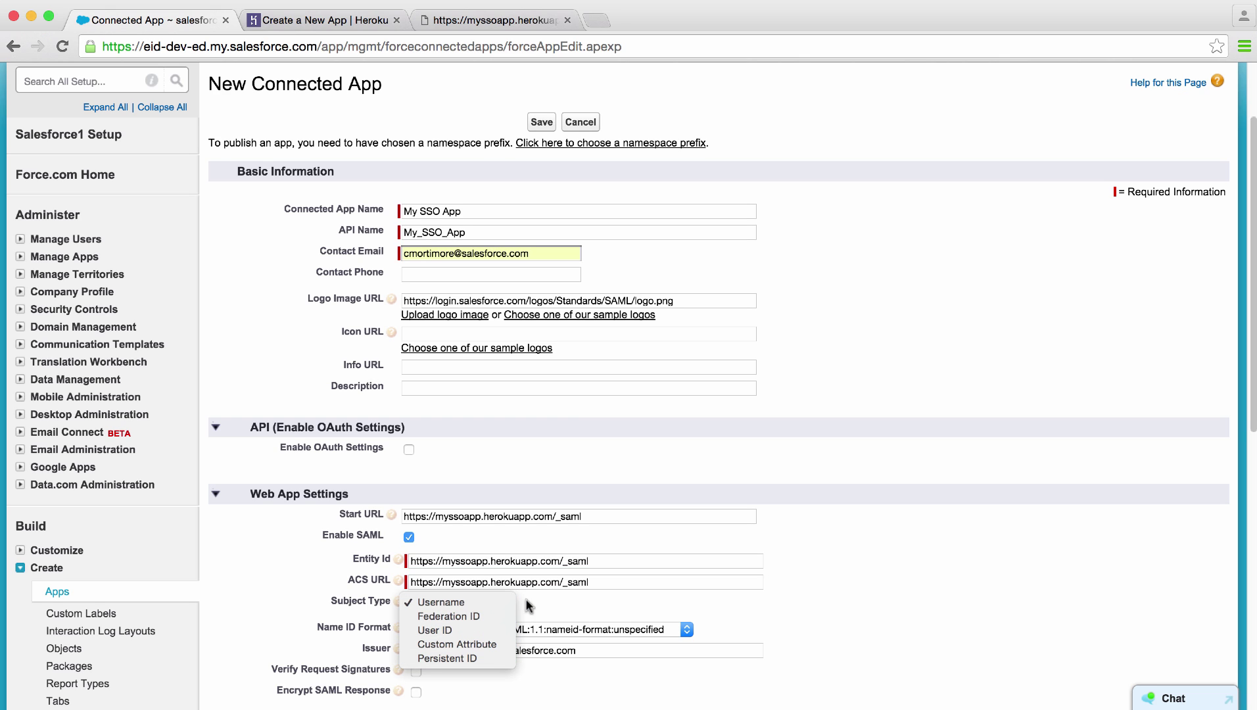
{"action": "left_click", "coordinate": [582, 605]}
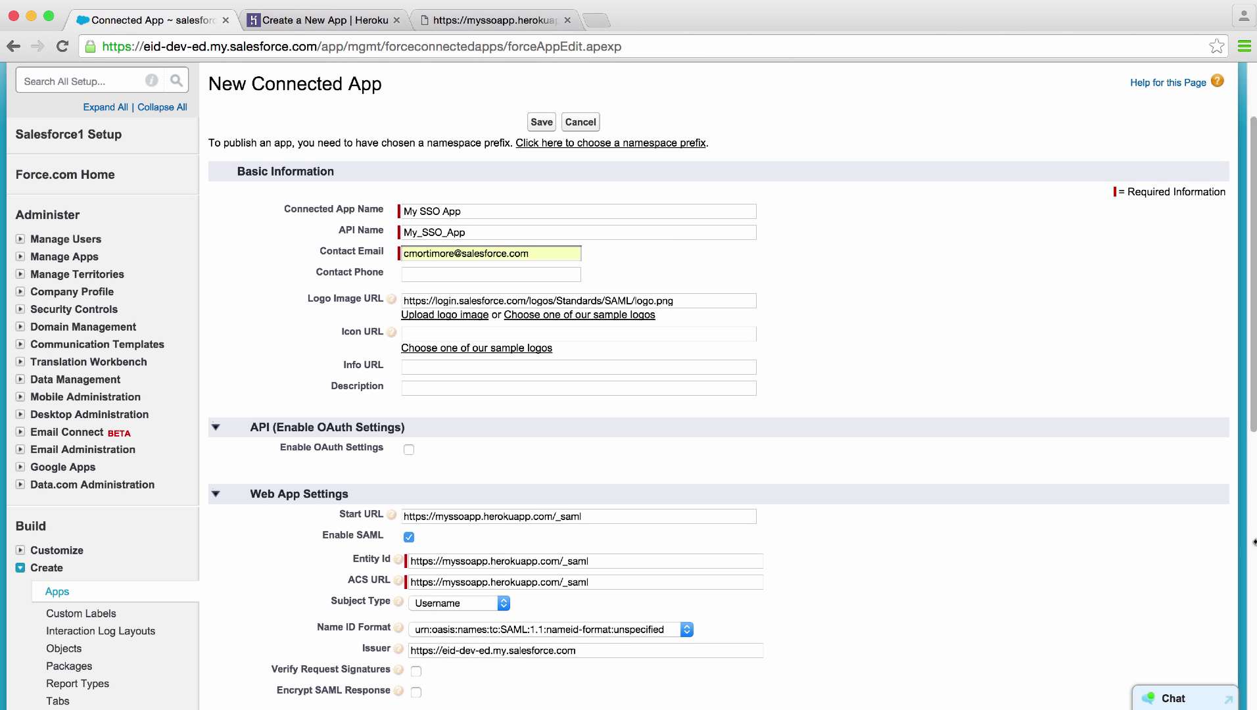
{"action": "scroll", "coordinate": [1254, 440], "scroll_direction": "down", "scroll_amount": 2}
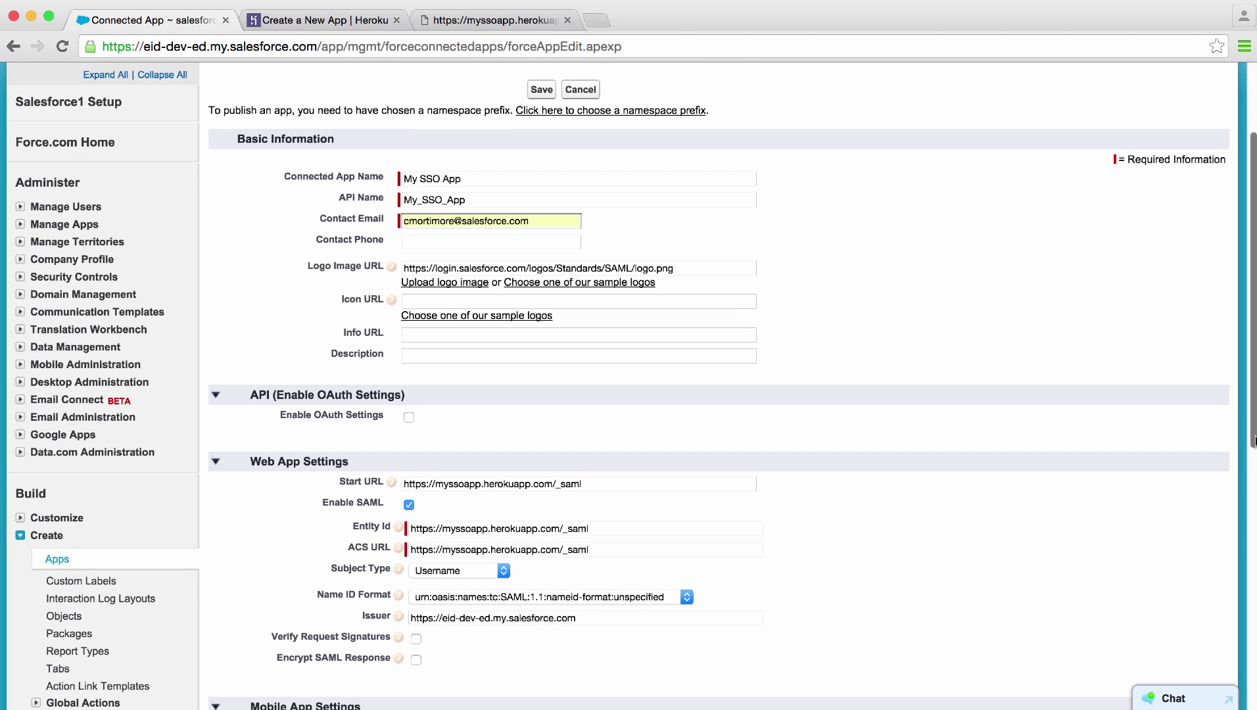
{"action": "scroll", "coordinate": [1254, 440], "scroll_direction": "up", "scroll_amount": 5}
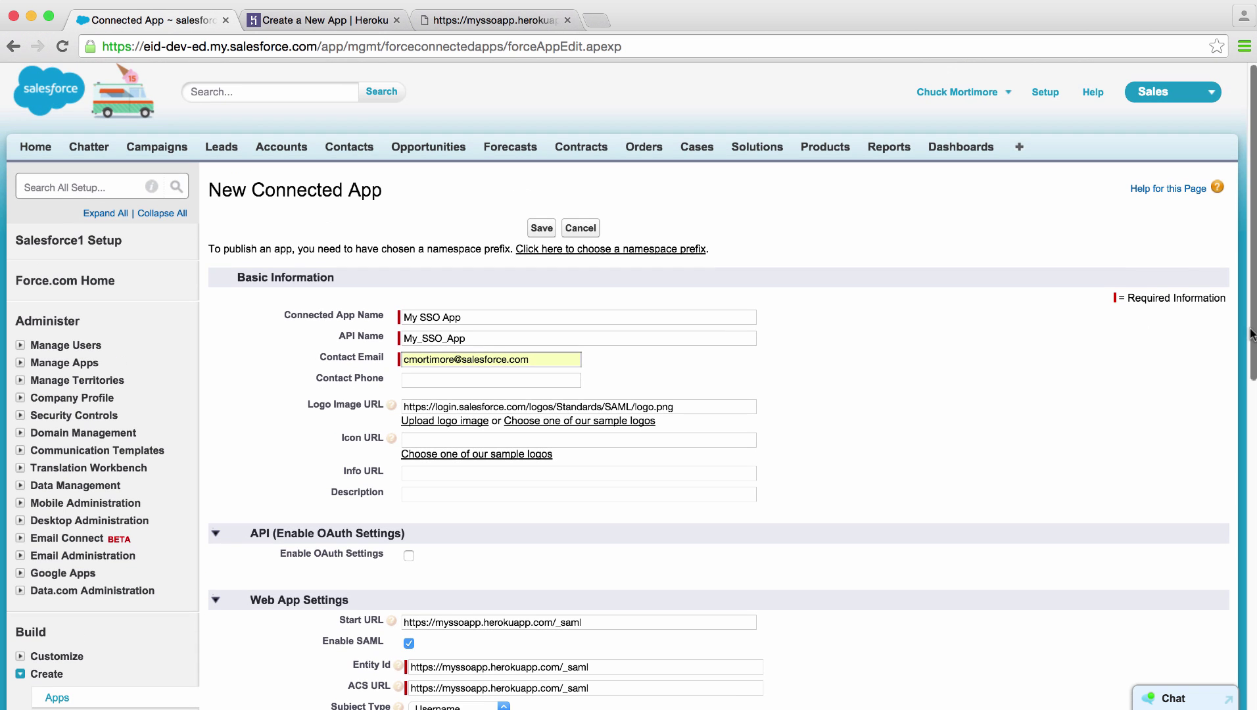
Save My SSO App, then open its Manage page and Manage Profiles.
{"action": "left_click", "coordinate": [537, 227]}
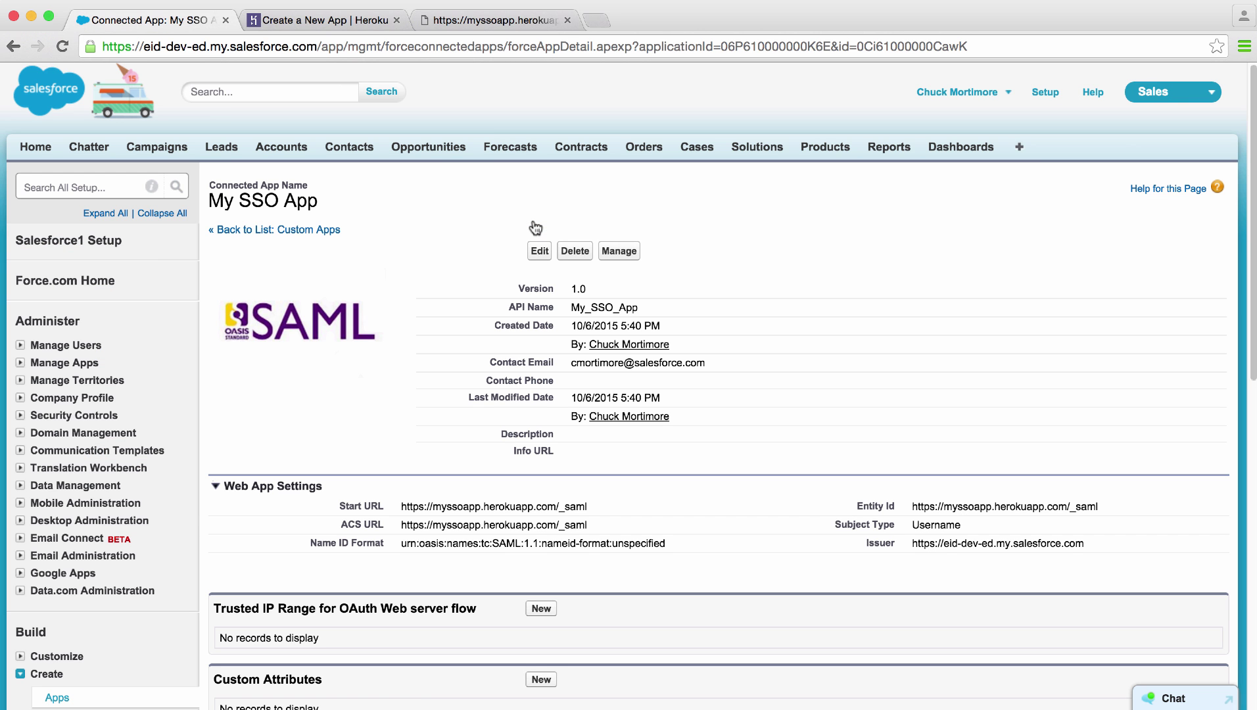
{"action": "left_click", "coordinate": [619, 253]}
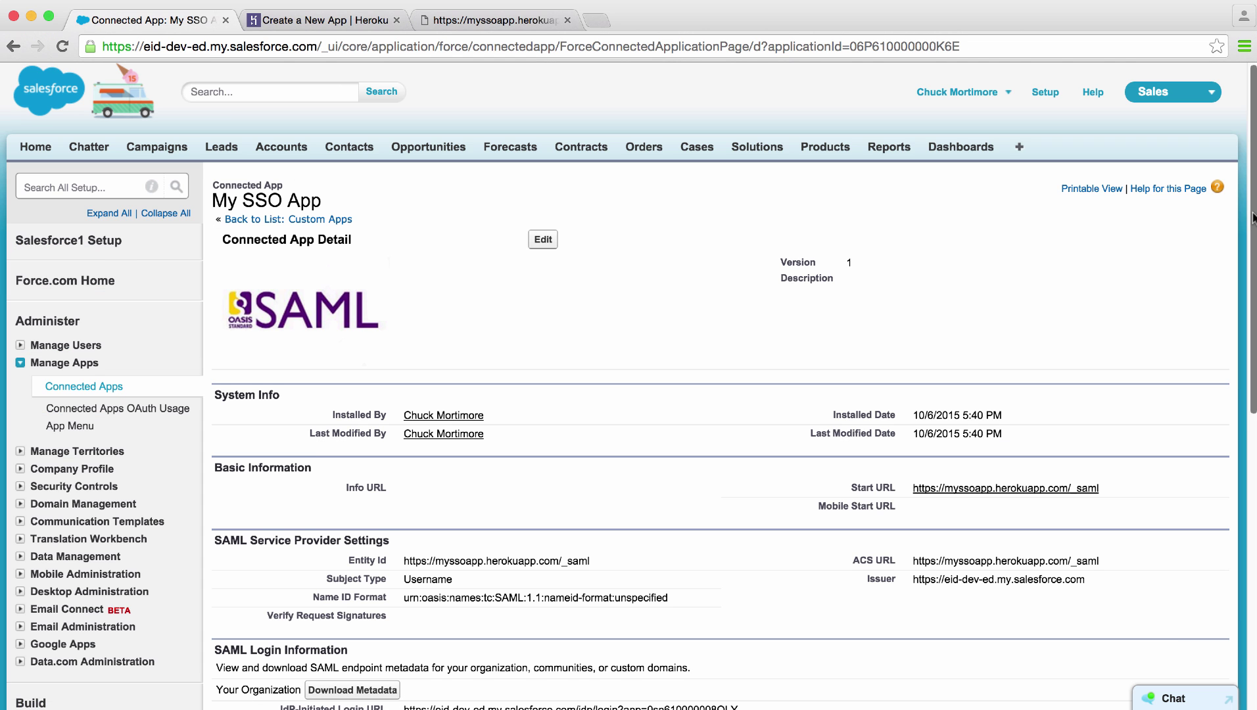
{"action": "scroll", "coordinate": [1152, 470], "scroll_direction": "down", "scroll_amount": 10}
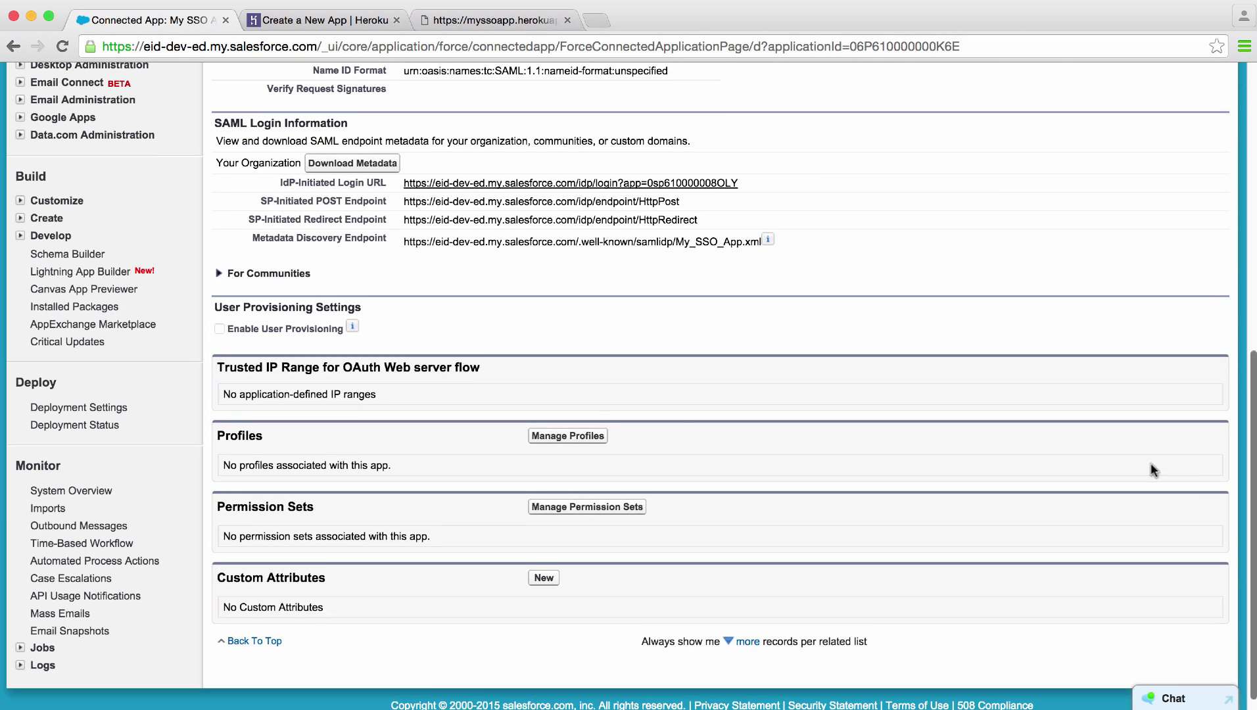
{"action": "left_click", "coordinate": [559, 437]}
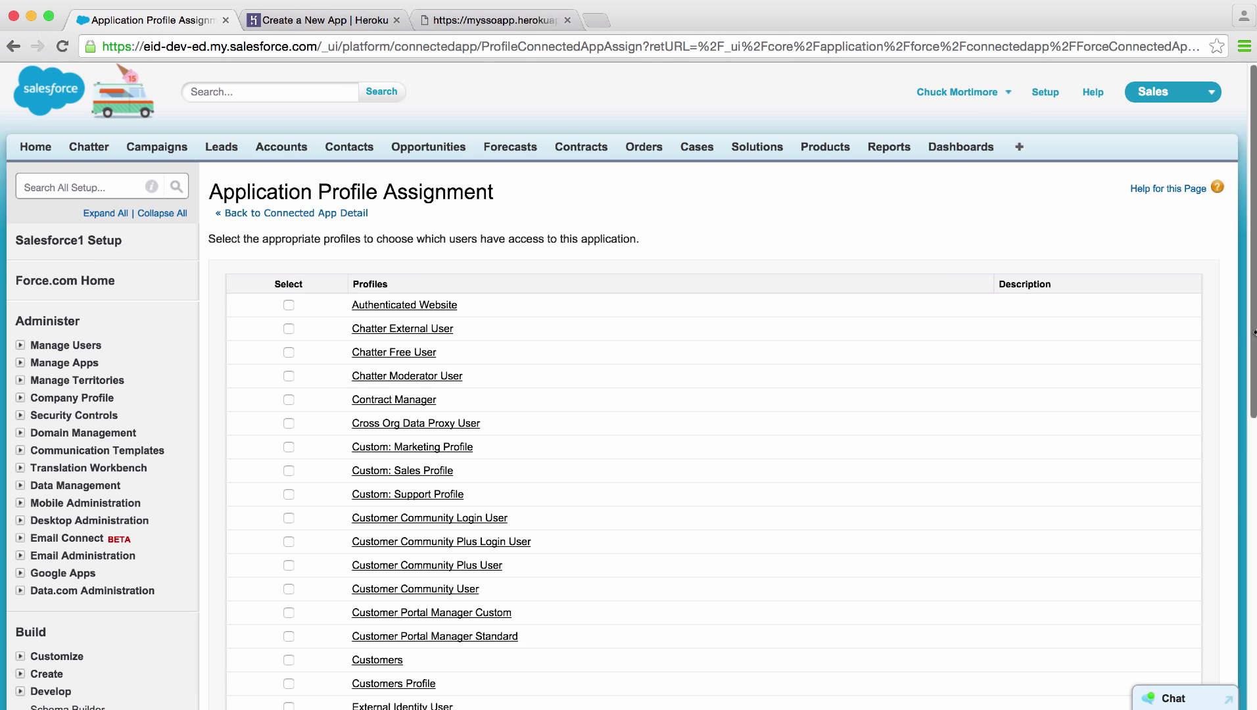
Tick the Customers and System Administrator profiles and save the assignment.
{"action": "scroll", "coordinate": [1252, 318], "scroll_direction": "down", "scroll_amount": 5}
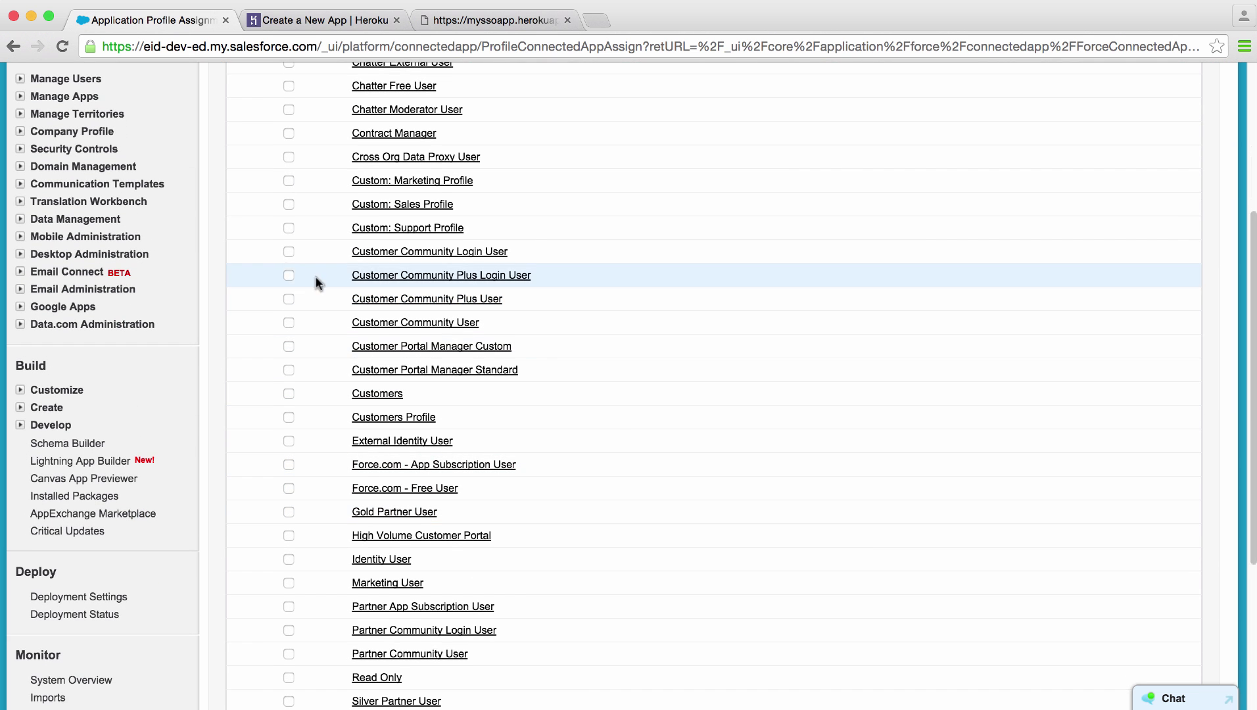
{"action": "left_click", "coordinate": [289, 393]}
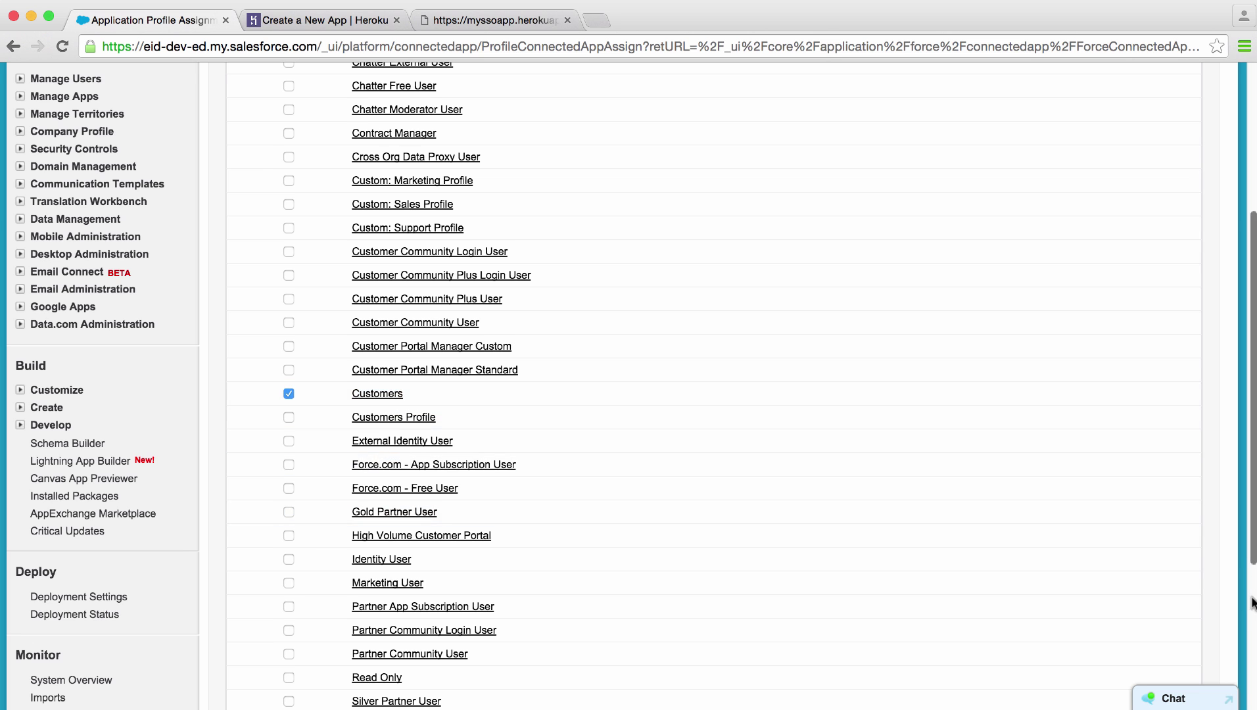
{"action": "scroll", "coordinate": [1252, 600], "scroll_direction": "down", "scroll_amount": 5}
{"action": "left_click", "coordinate": [290, 552]}
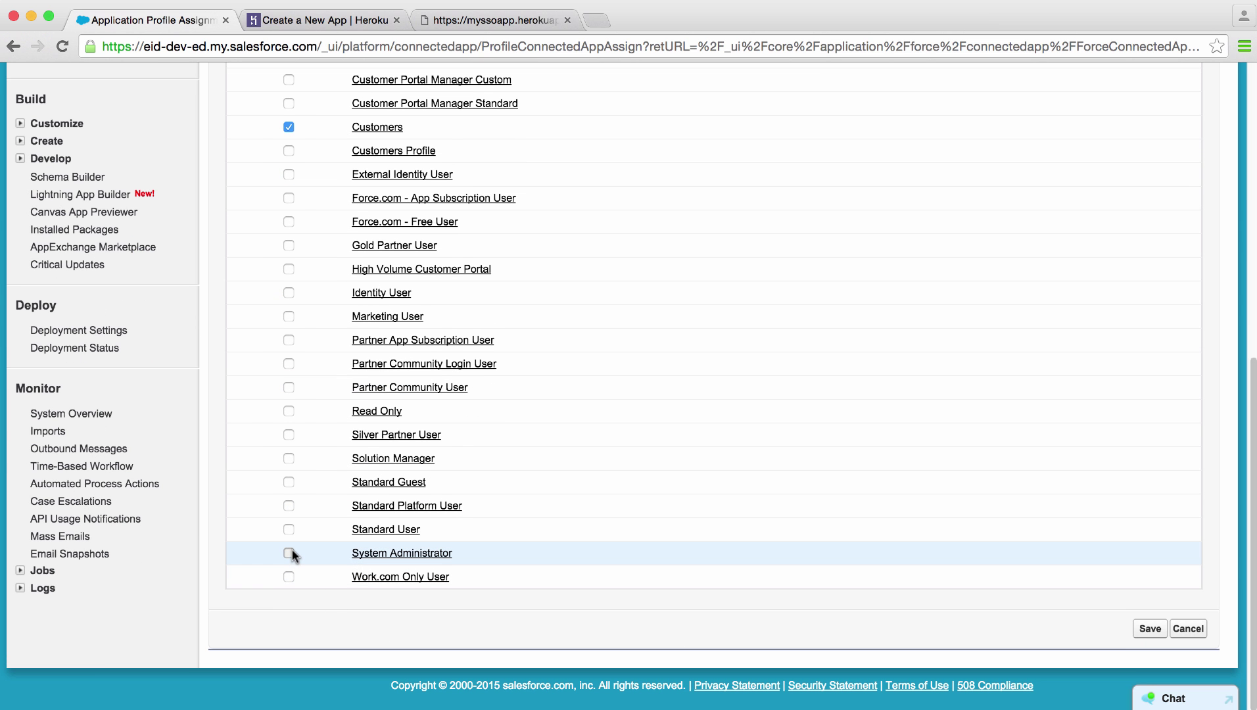
{"action": "left_click", "coordinate": [1144, 628]}
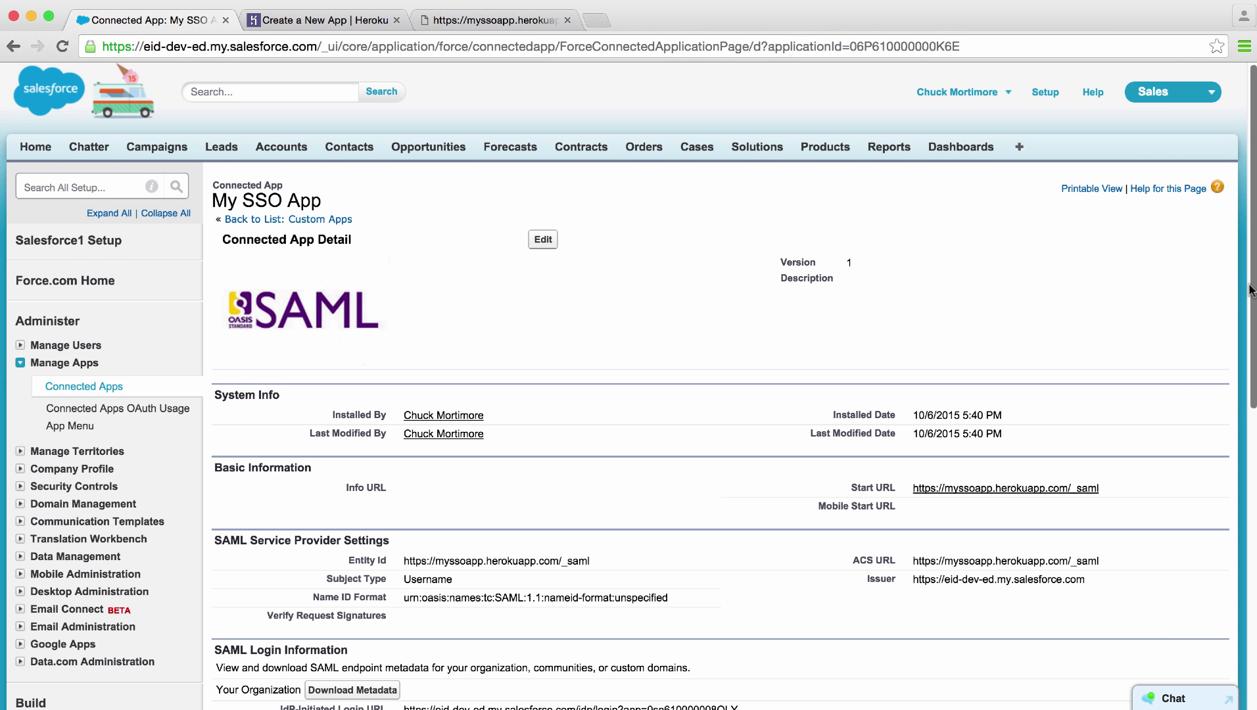
Open My SSO App's IdP-Initiated Login URL in a new browser tab.
{"action": "scroll", "coordinate": [555, 390], "scroll_direction": "down", "scroll_amount": 5}
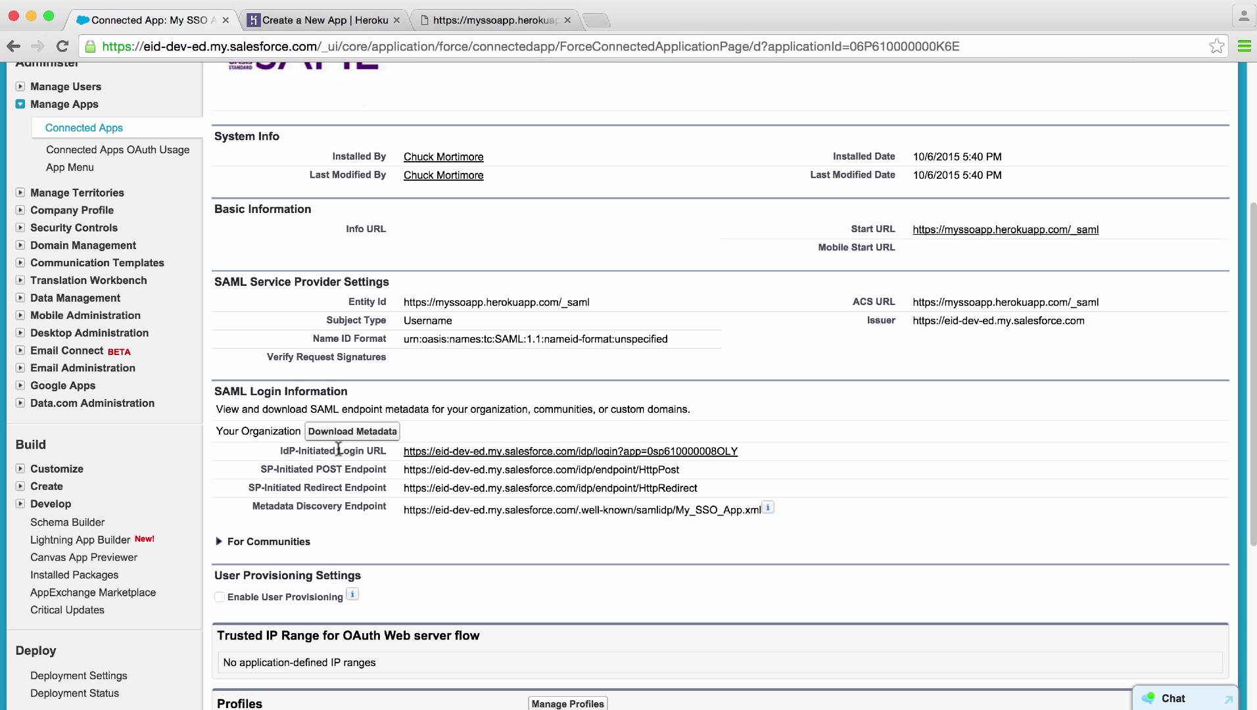
{"action": "left_click", "coordinate": [428, 454], "text": "super"}
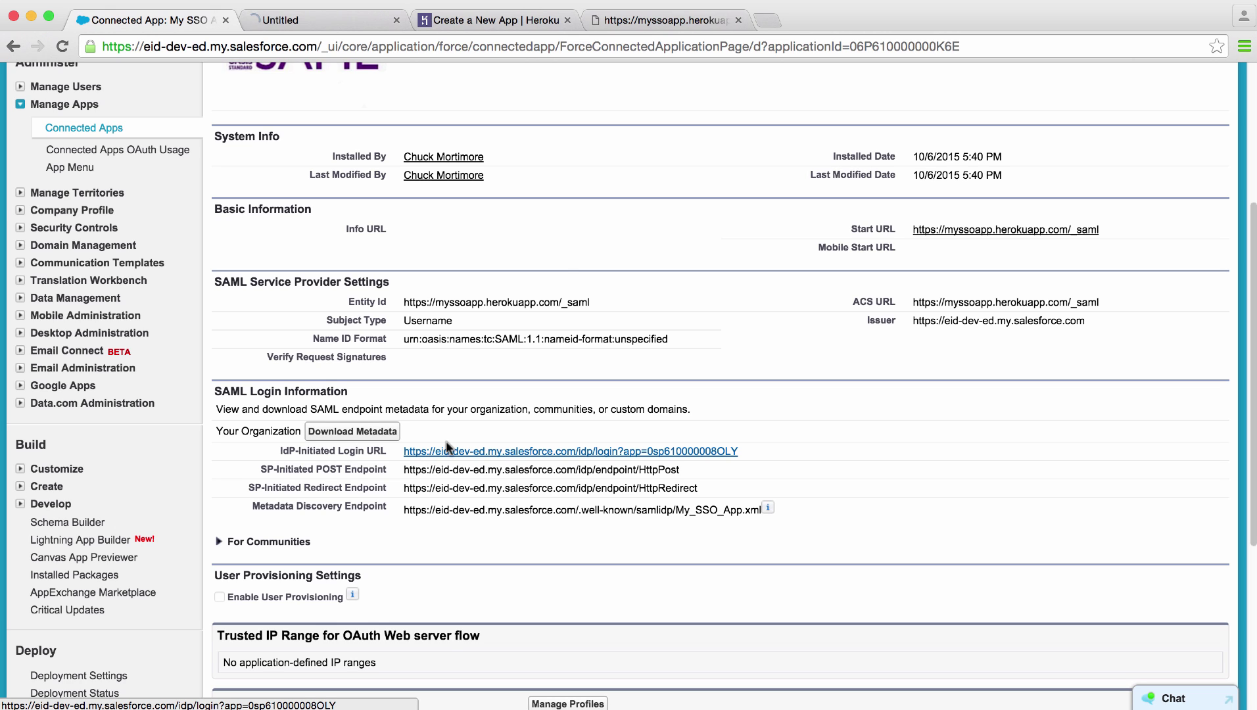
Confirm the 401 Access Denied result, then select the heroku config:set command in myssoapp's instructions.
{"action": "left_click", "coordinate": [311, 21]}
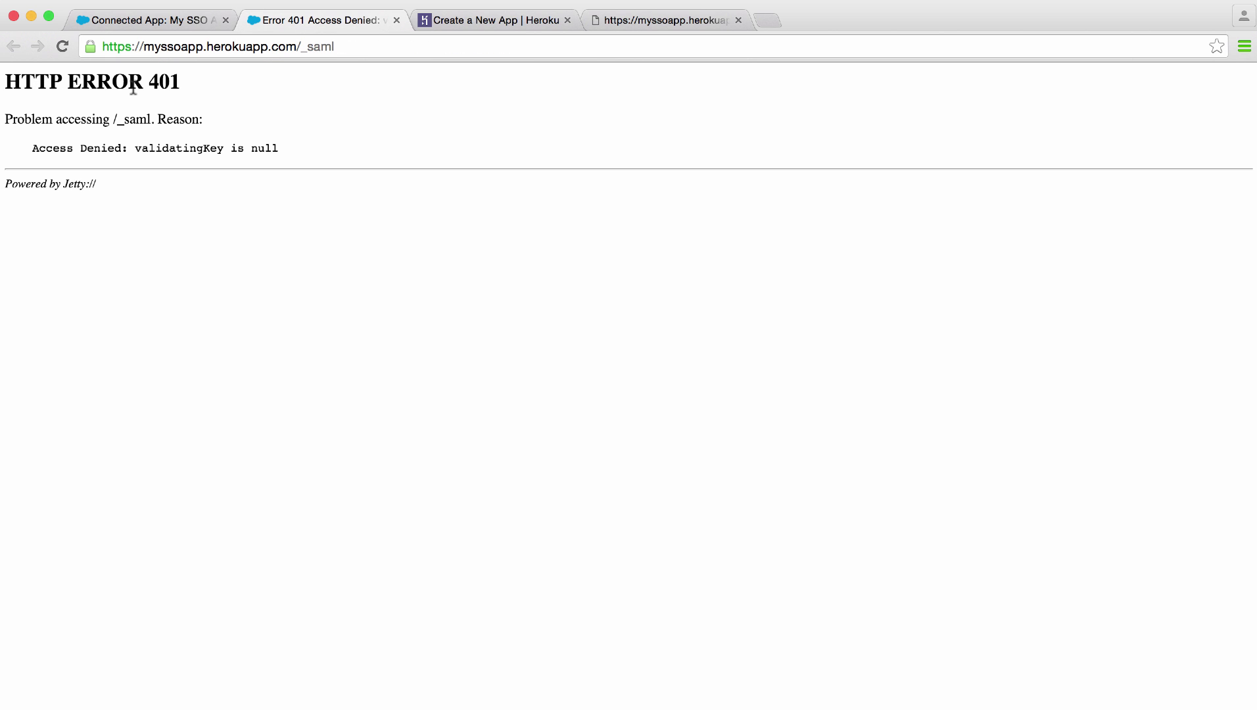
{"action": "left_click", "coordinate": [635, 22]}
{"action": "scroll", "coordinate": [1253, 137], "scroll_direction": "down", "scroll_amount": 2}
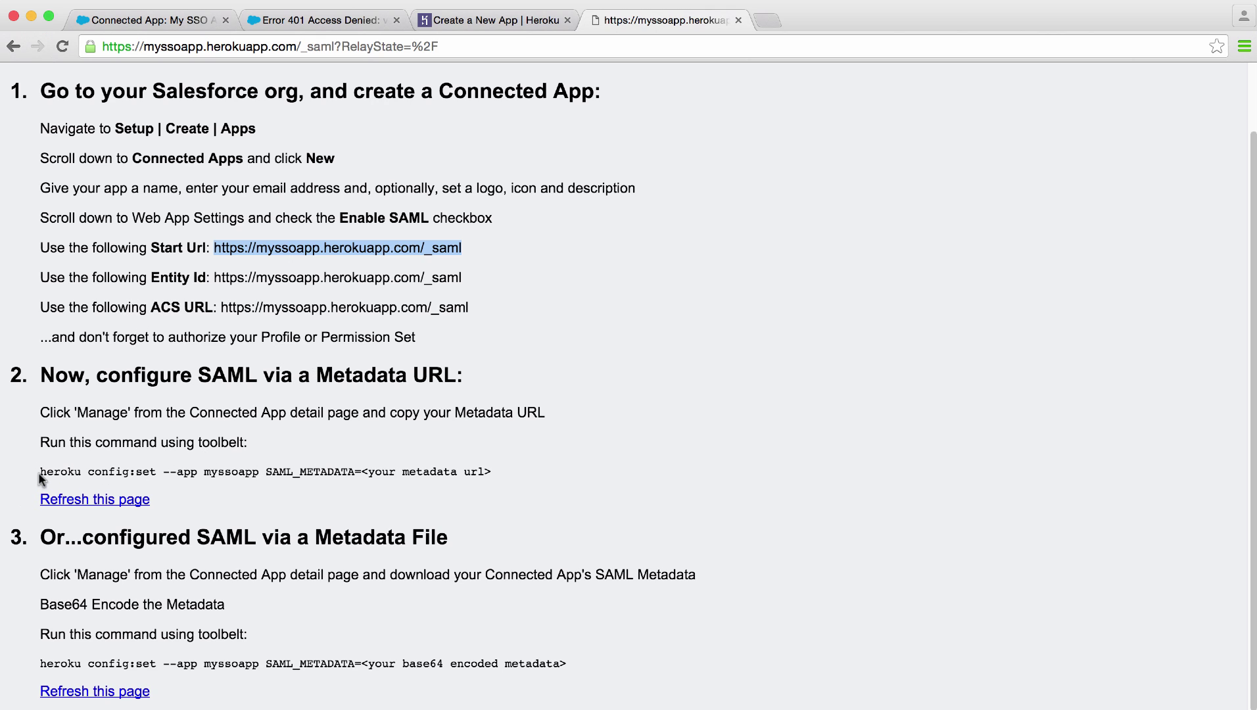
{"action": "left_click_drag", "start_coordinate": [40, 472], "coordinate": [361, 472]}
{"action": "key", "text": "super+c"}
Paste the 'heroku config:set --app myssoapp SAML_METADATA=' command and copy the For Communities Metadata Discovery Endpoint.
{"action": "key", "text": "super+Tab"}
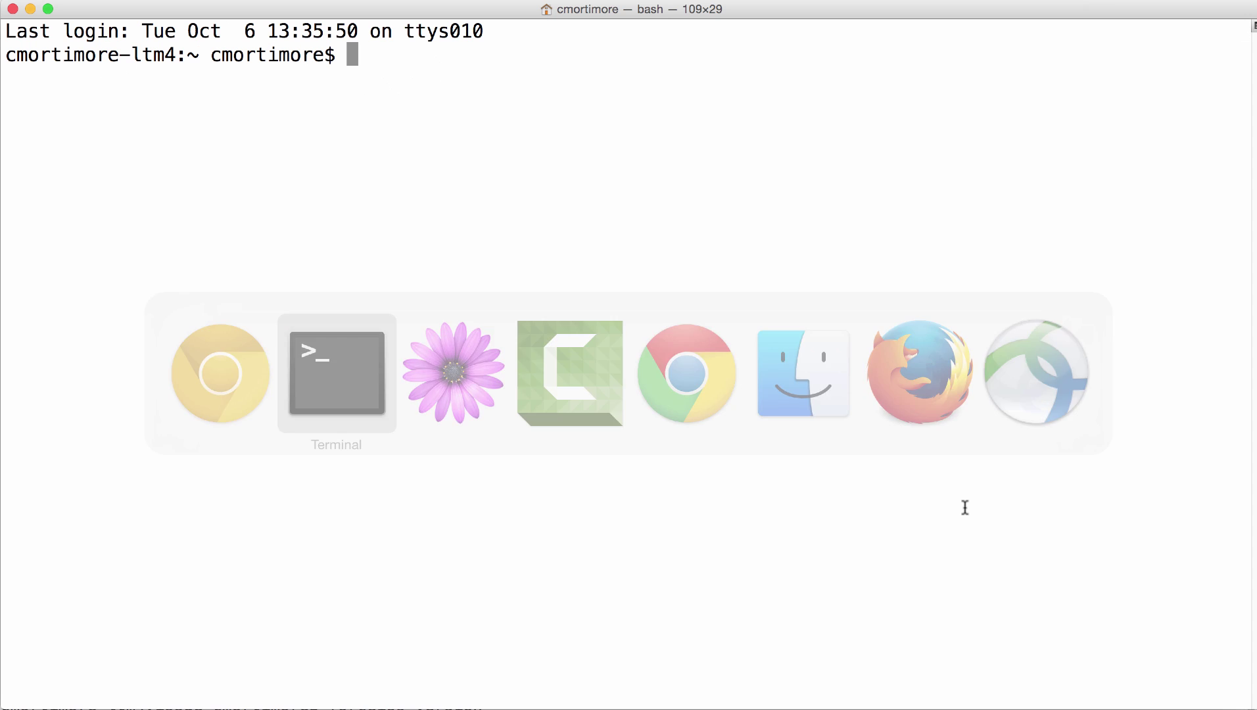
{"action": "key", "text": "super+v"}
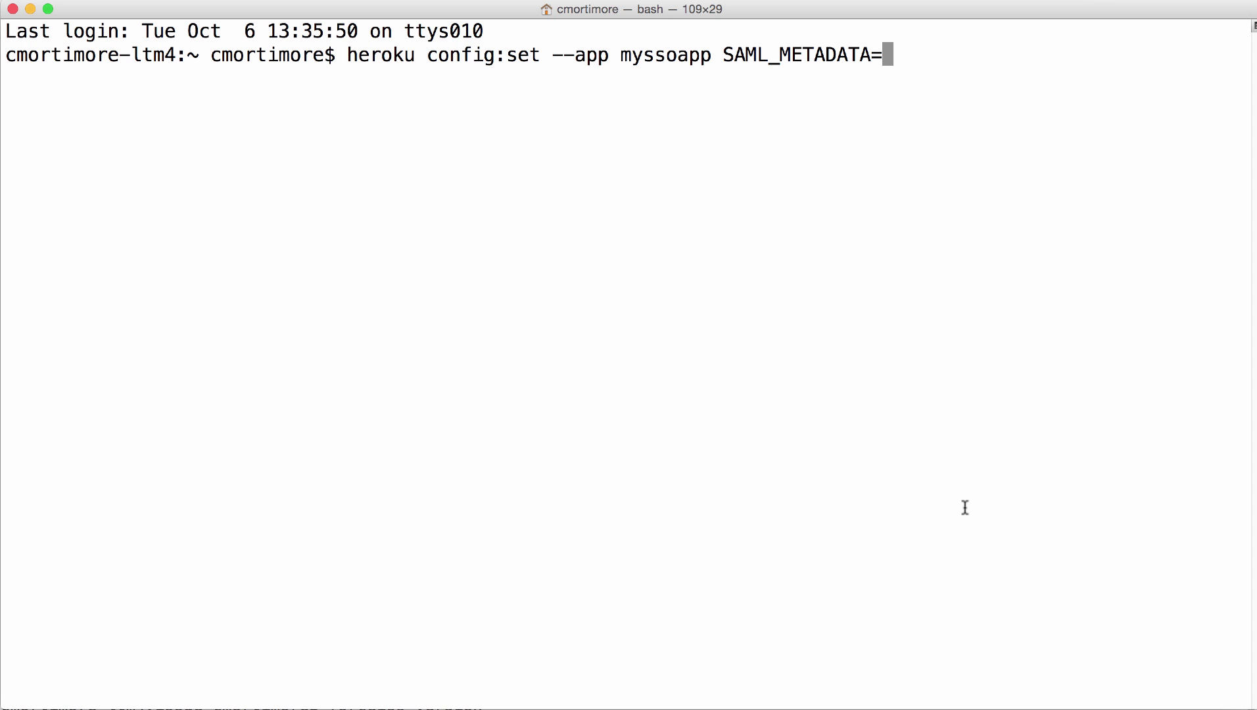
{"action": "key", "text": "super+Tab"}
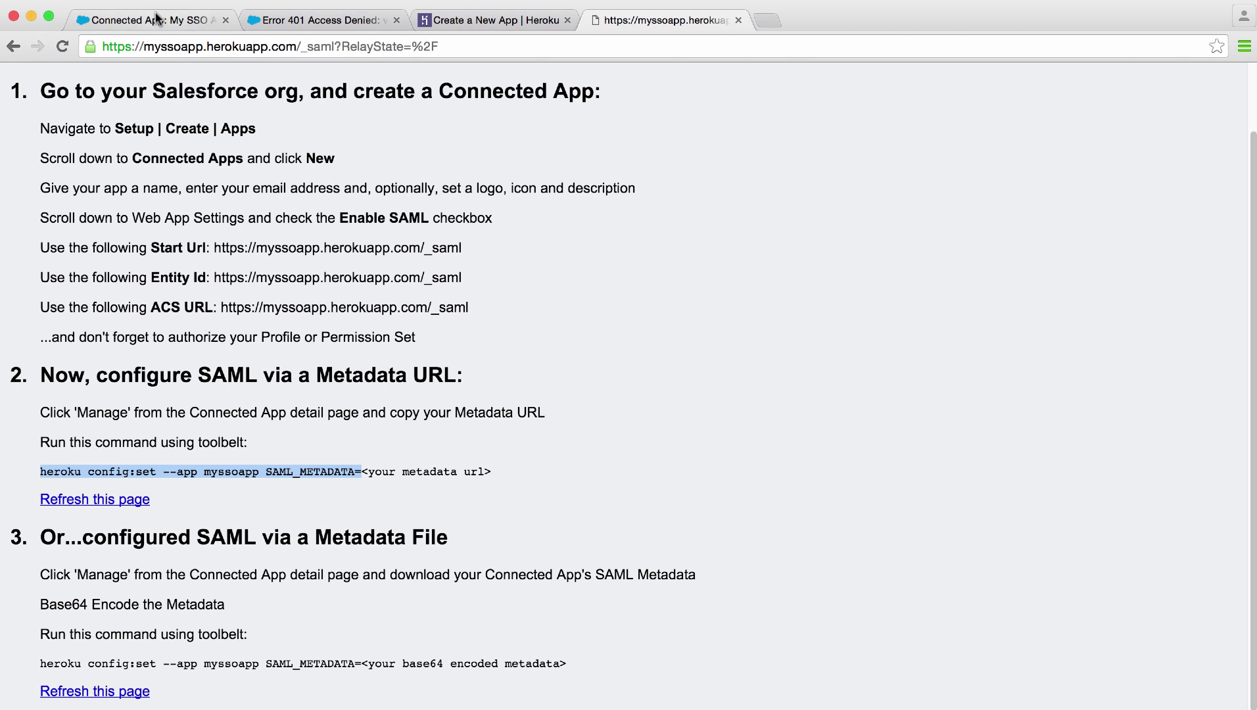
{"action": "left_click", "coordinate": [158, 22]}
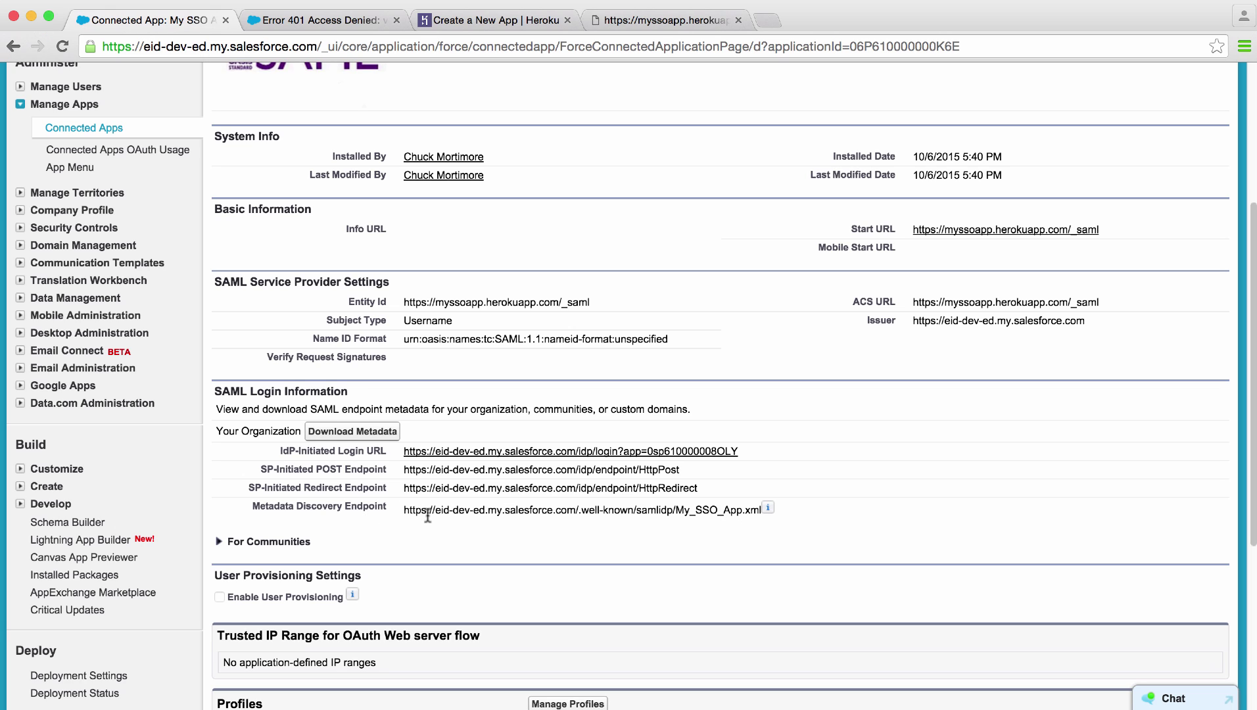
{"action": "left_click_drag", "start_coordinate": [435, 512], "coordinate": [576, 510]}
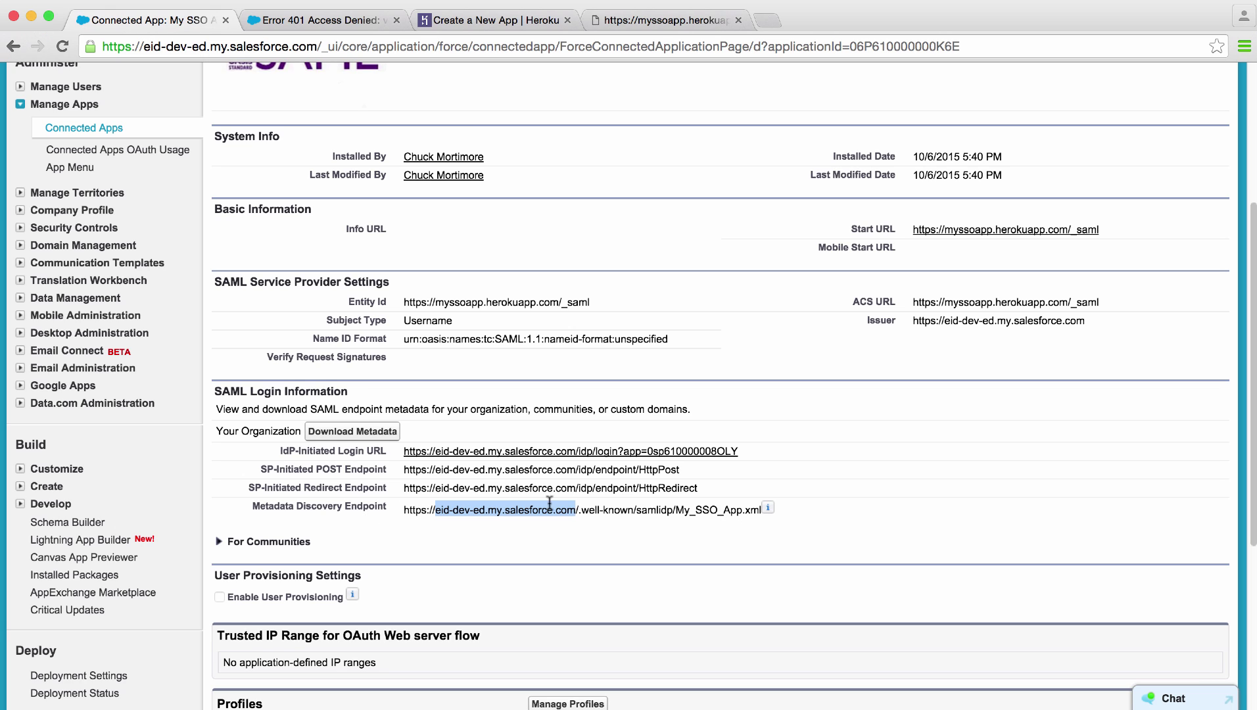
{"action": "left_click", "coordinate": [220, 539]}
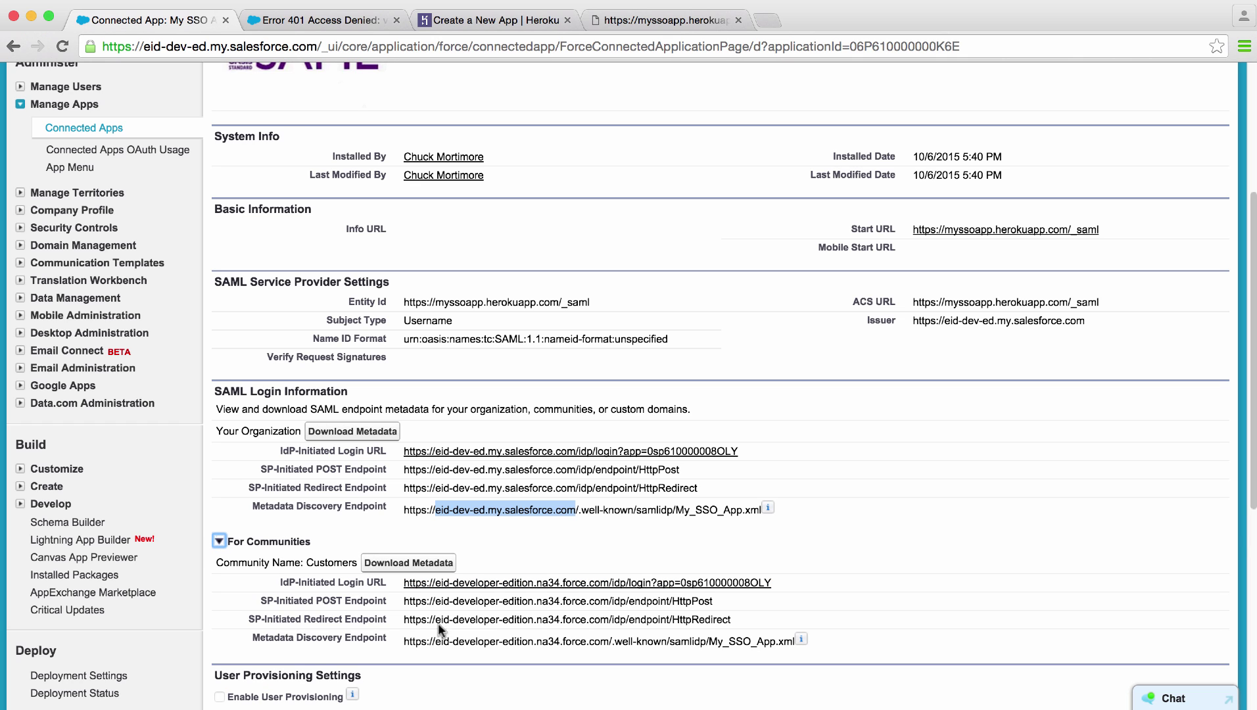
{"action": "left_click_drag", "start_coordinate": [403, 641], "coordinate": [805, 636]}
{"action": "key", "text": "super+c"}
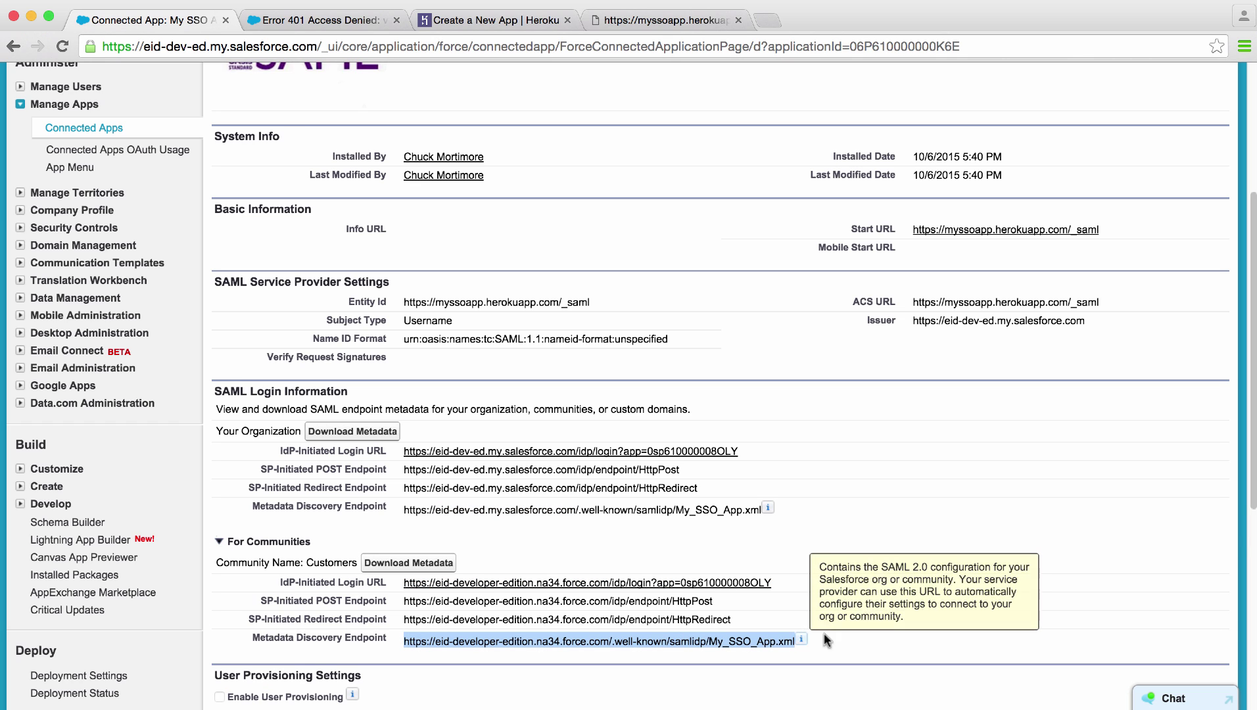
Set SAML_METADATA to the community My_SSO_App.xml metadata URL, restarting myssoapp as v7.
{"action": "key", "text": "super+Tab"}
{"action": "key", "text": "super+v"}
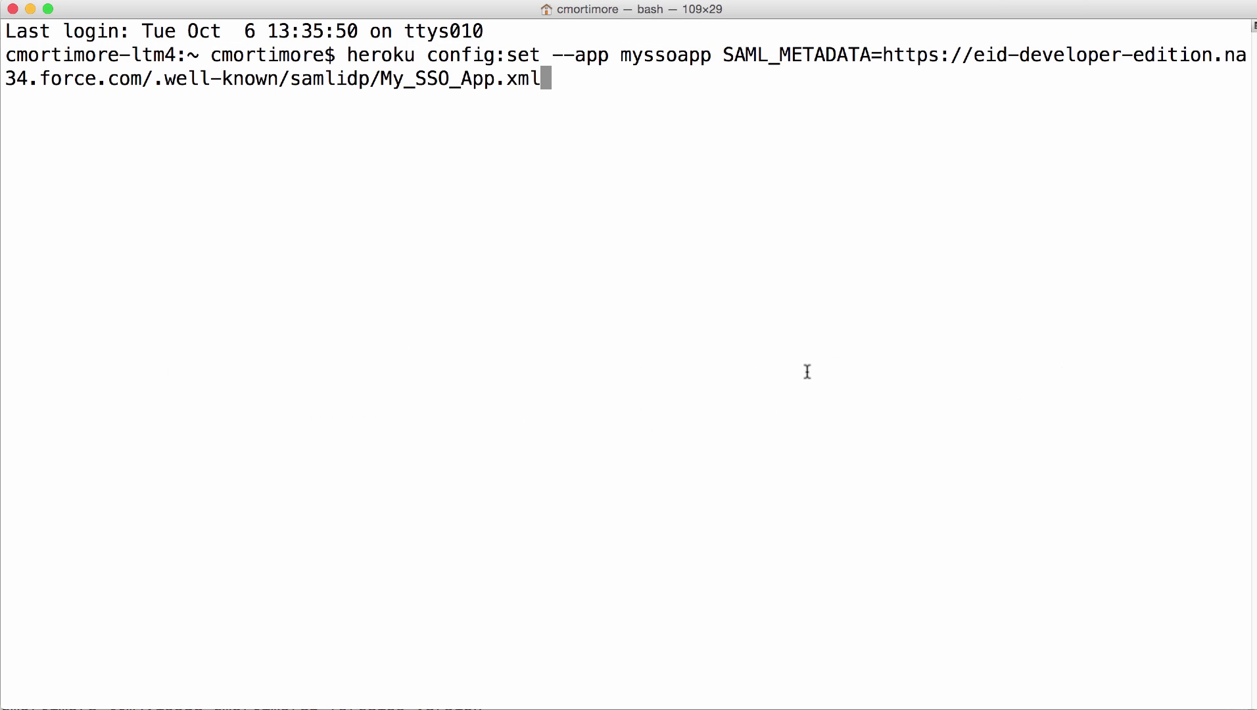
{"action": "key", "text": "Return"}
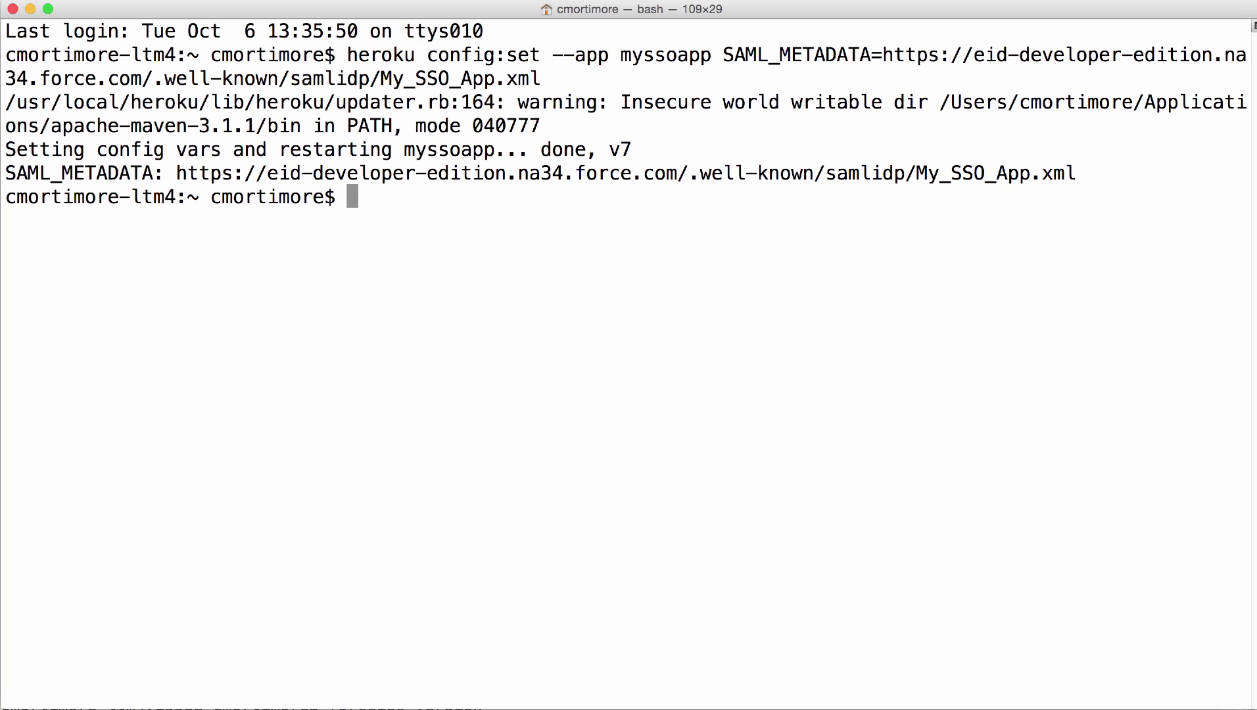
{"action": "key", "text": "super+Tab"}
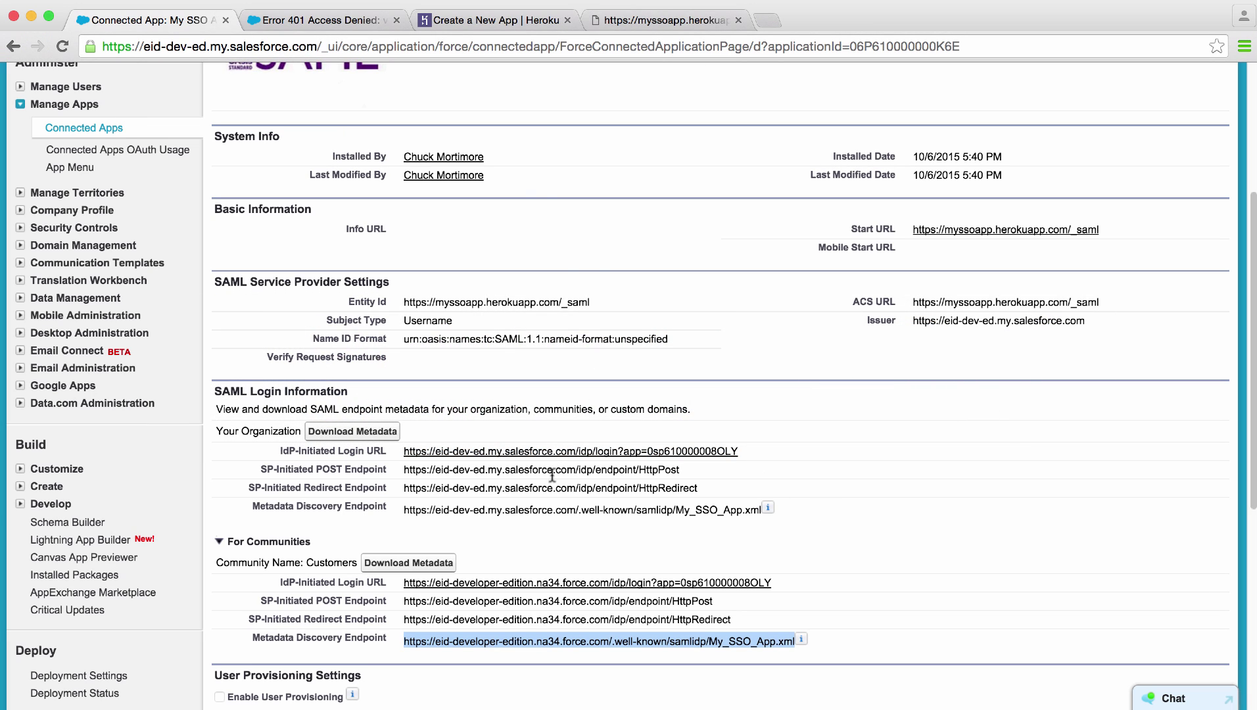
Sign into myssoapp via the IdP-Initiated Login URL and select the shown username, email and userId.
{"action": "left_click", "coordinate": [513, 452], "text": "super"}
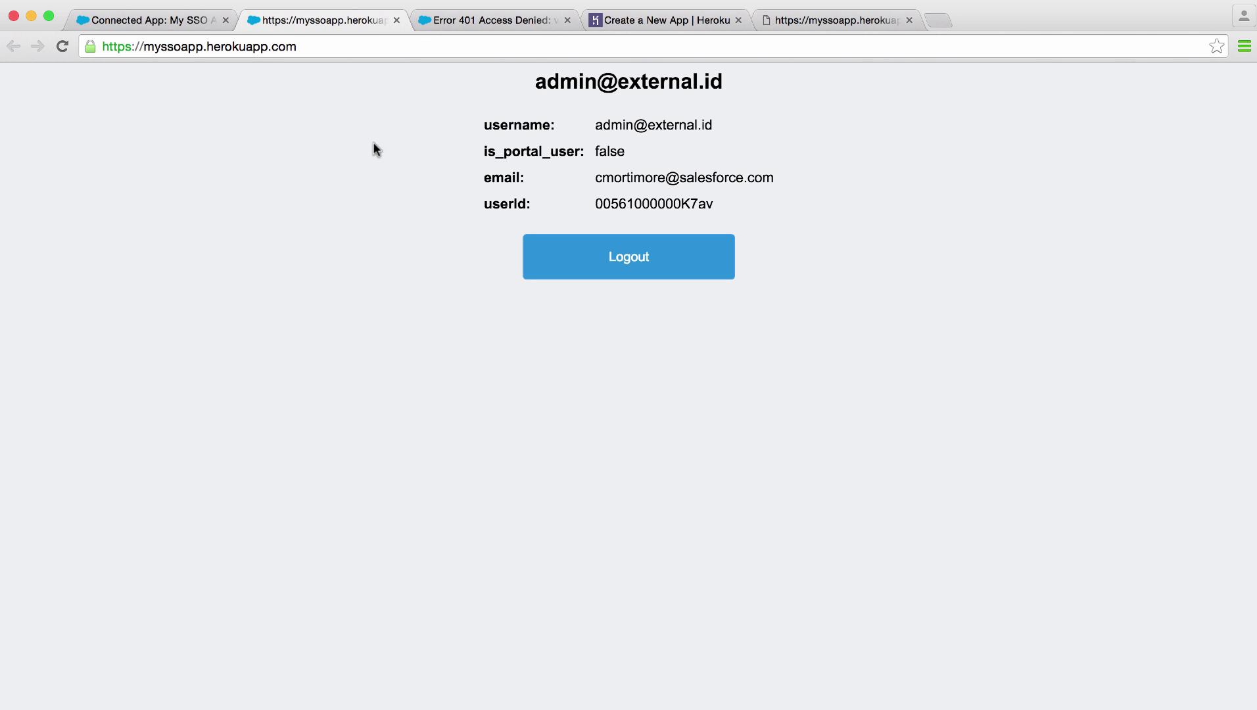
{"action": "left_click_drag", "start_coordinate": [529, 70], "coordinate": [735, 117]}
{"action": "key", "text": "super+a"}
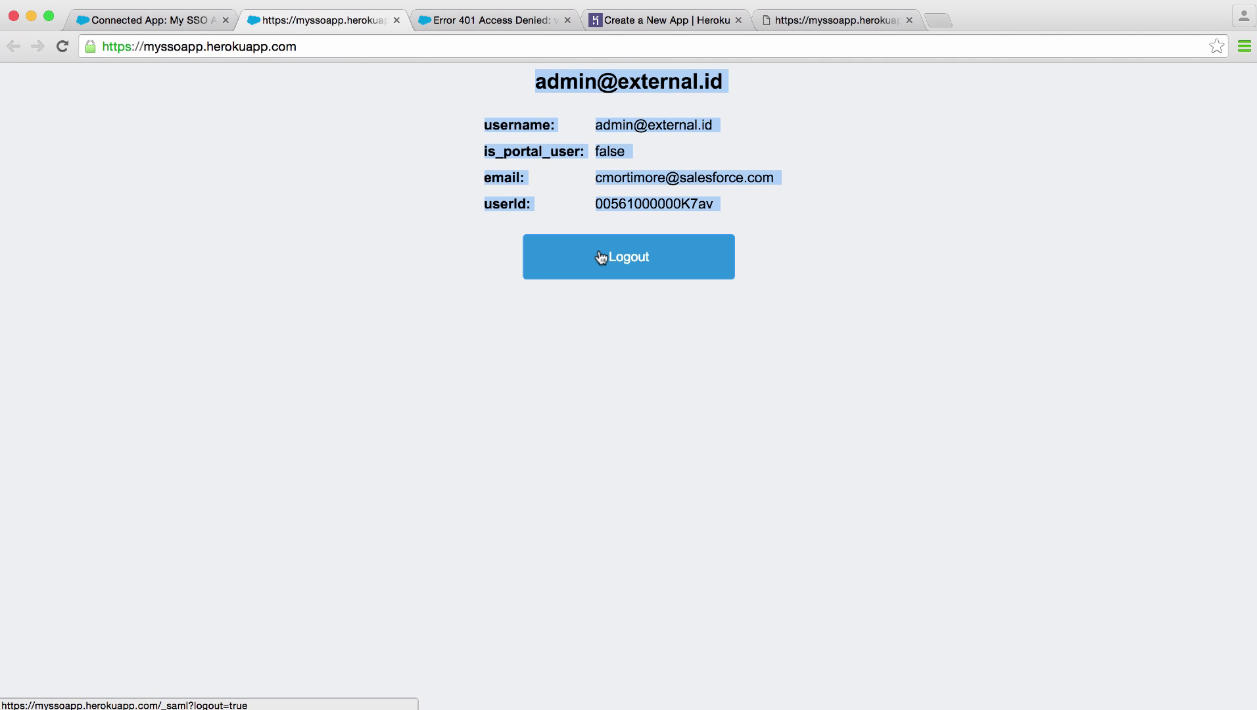
Log out of myssoapp and start a new custom attribute on My SSO App.
{"action": "left_click", "coordinate": [665, 269]}
{"action": "left_click", "coordinate": [155, 21]}
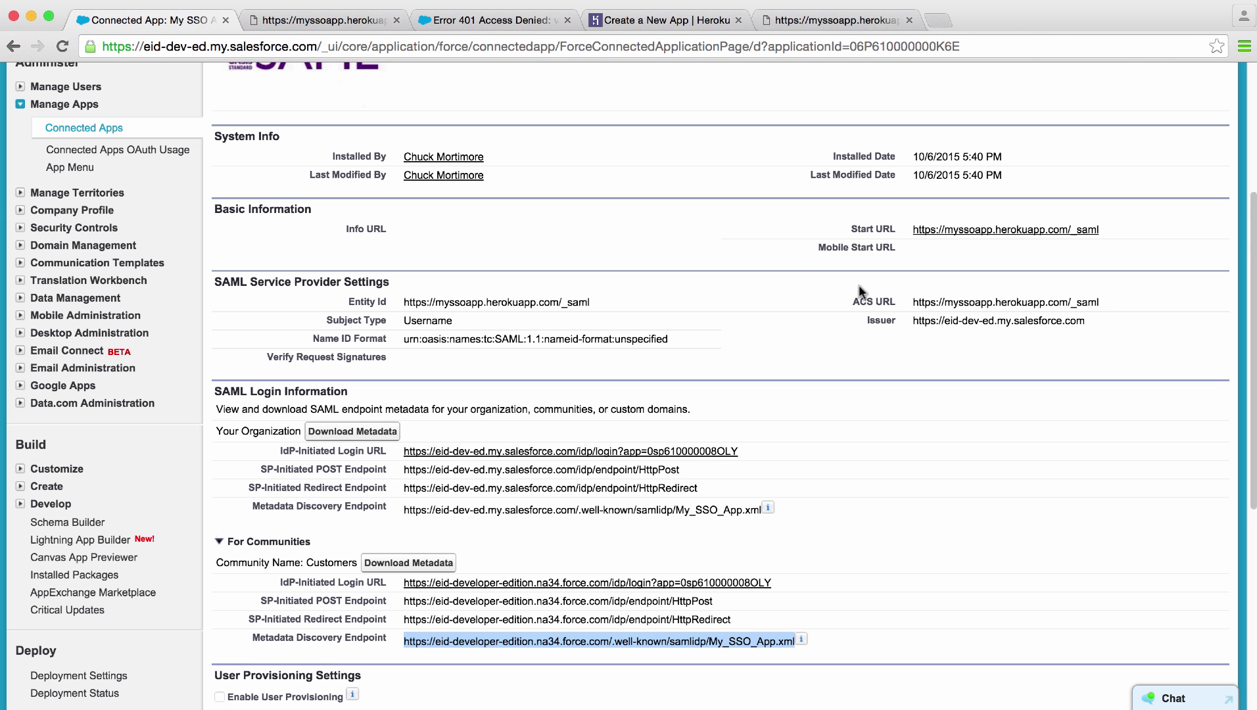
{"action": "left_click_drag", "start_coordinate": [1252, 335], "coordinate": [1242, 621]}
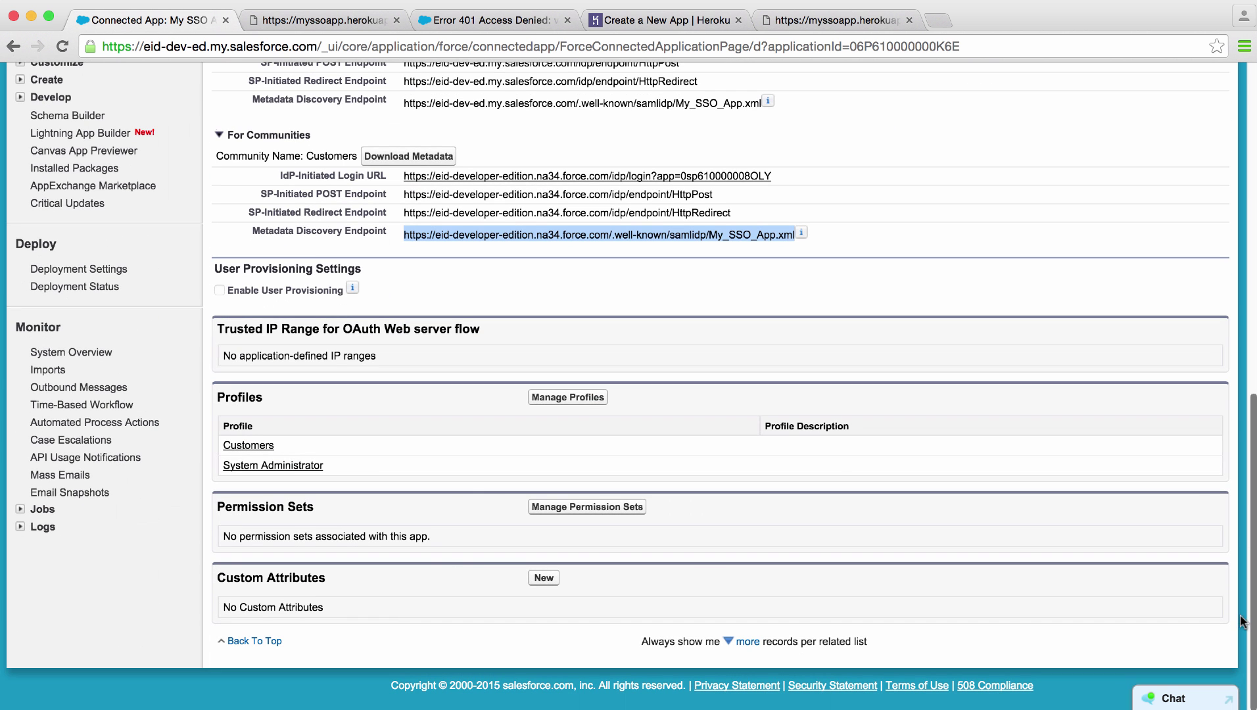
{"action": "left_click", "coordinate": [546, 579]}
Give the attribute the key Profile and the value $Profile.Name.
{"action": "left_click", "coordinate": [434, 238]}
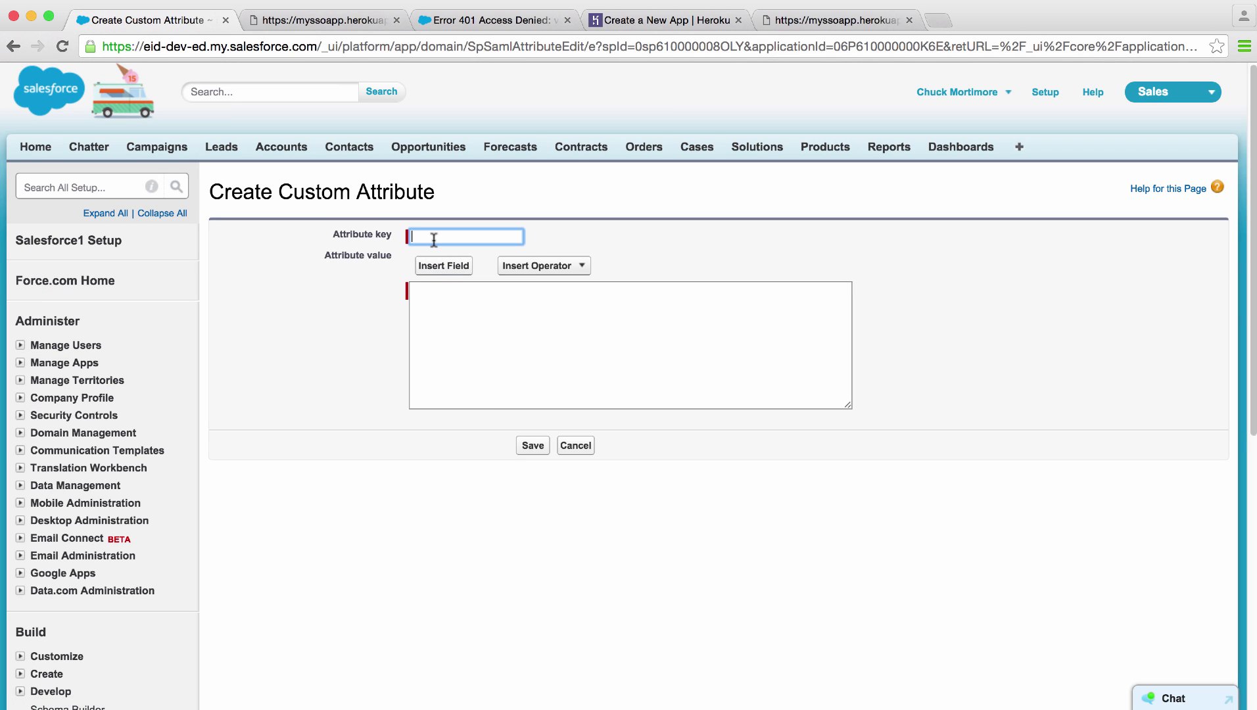
{"action": "type", "text": "Profile"}
{"action": "left_click", "coordinate": [445, 265]}
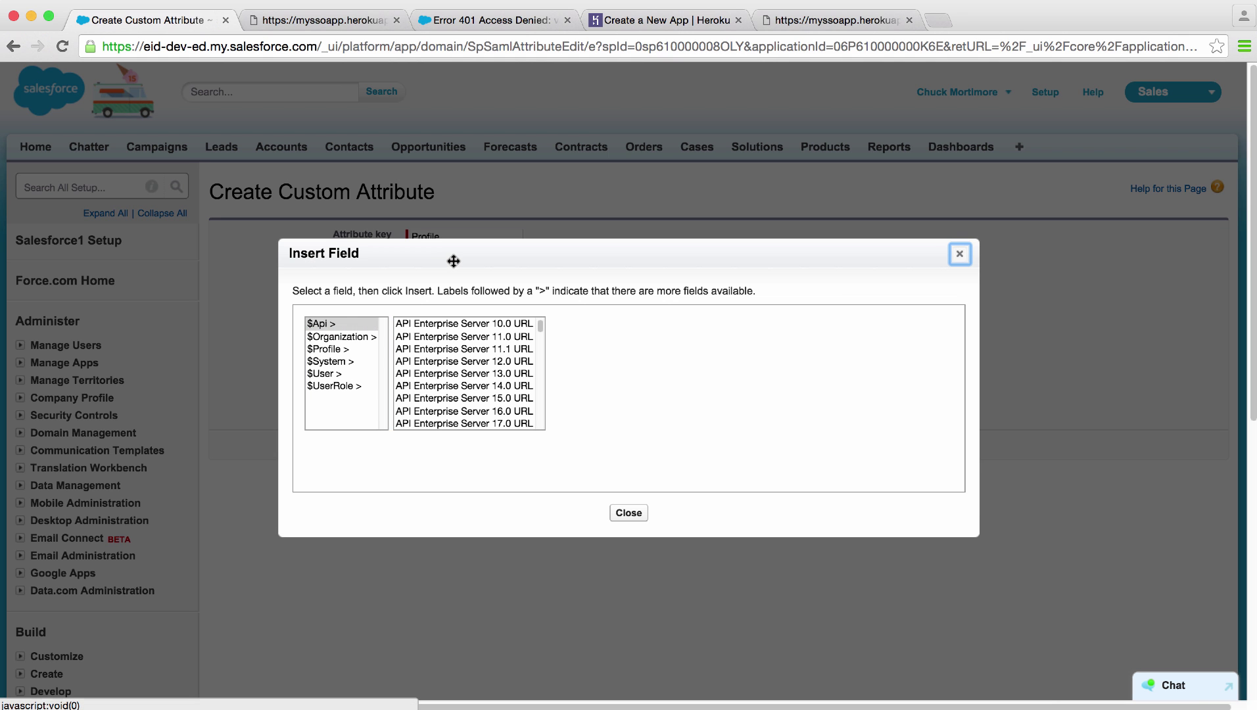
{"action": "left_click", "coordinate": [330, 373]}
{"action": "left_click", "coordinate": [331, 362]}
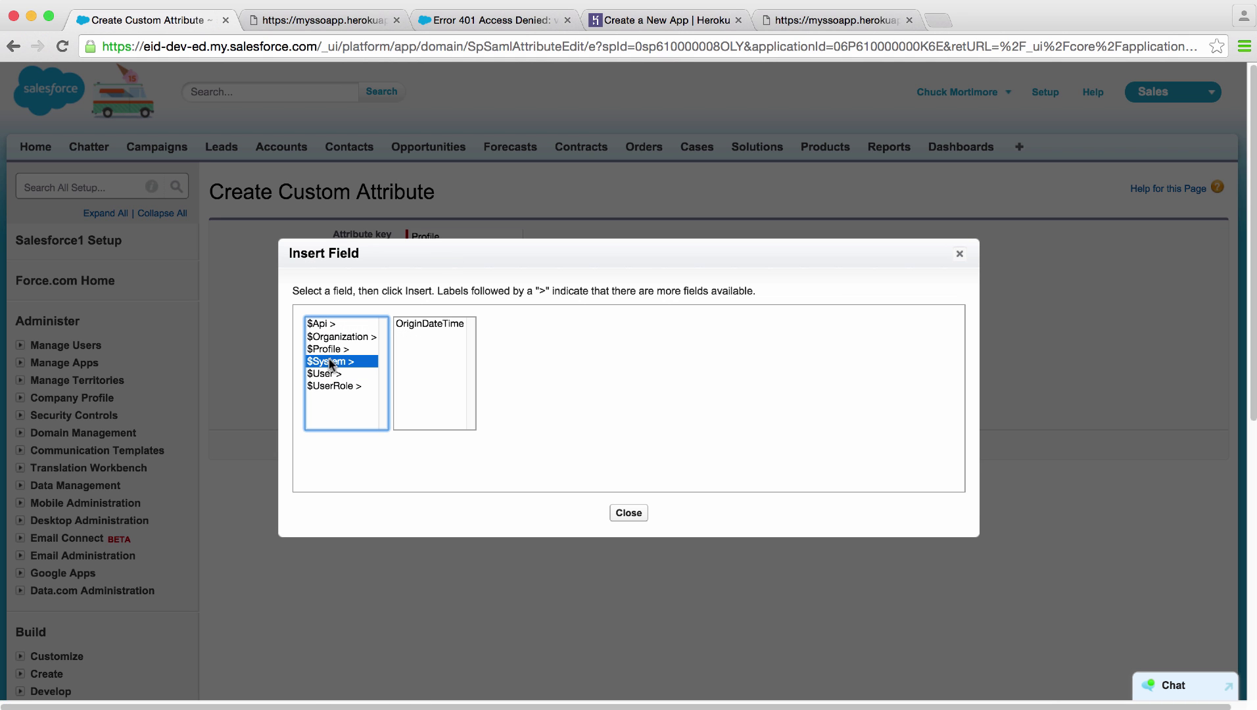
{"action": "left_click", "coordinate": [332, 338]}
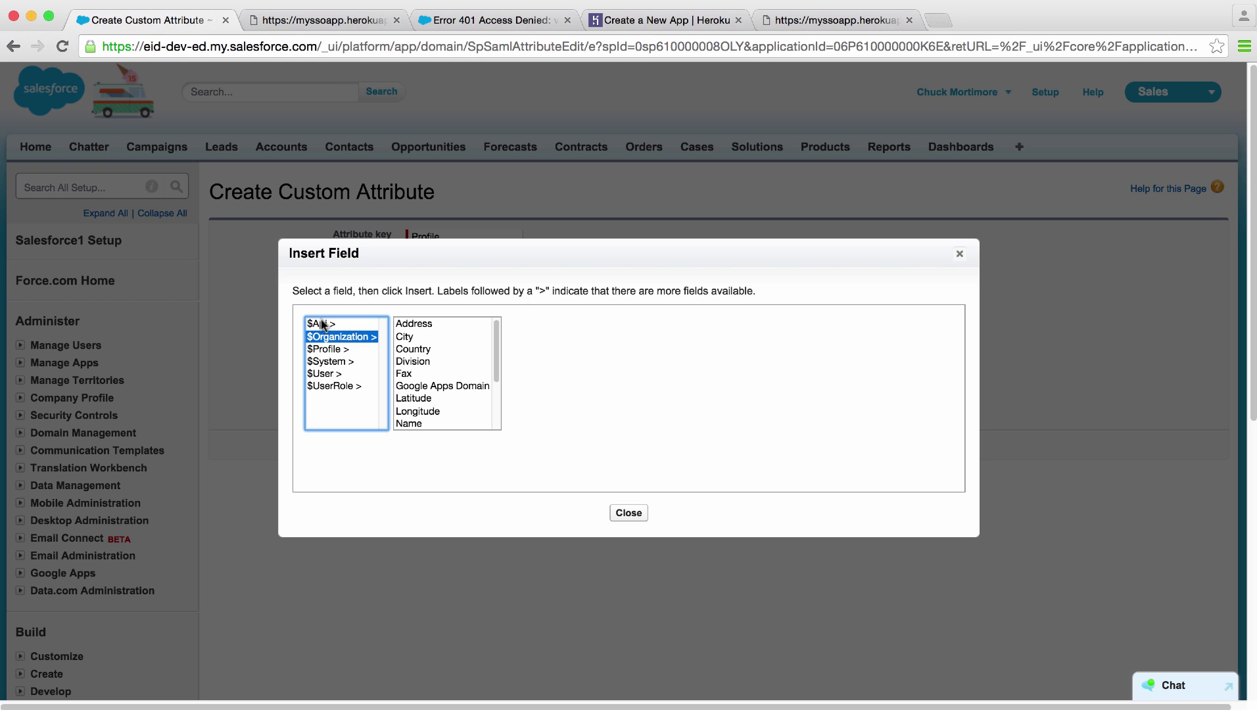
{"action": "left_click", "coordinate": [321, 324]}
{"action": "left_click", "coordinate": [327, 349]}
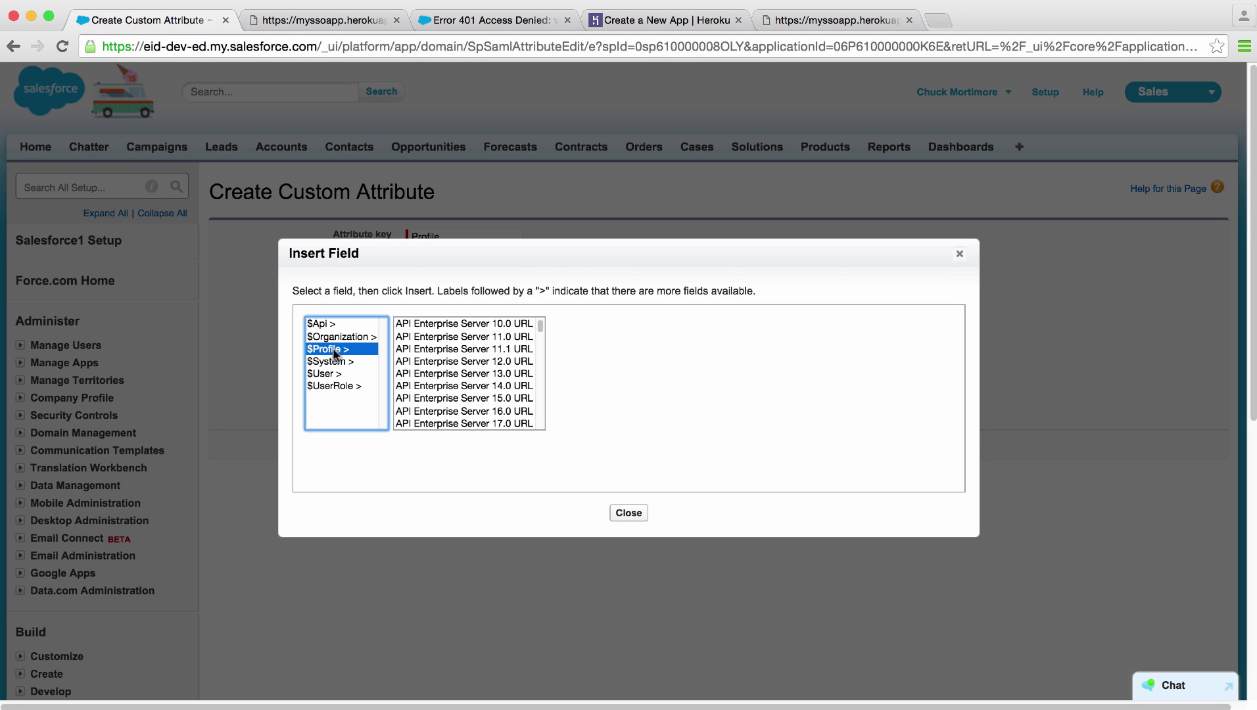
{"action": "left_click", "coordinate": [421, 398]}
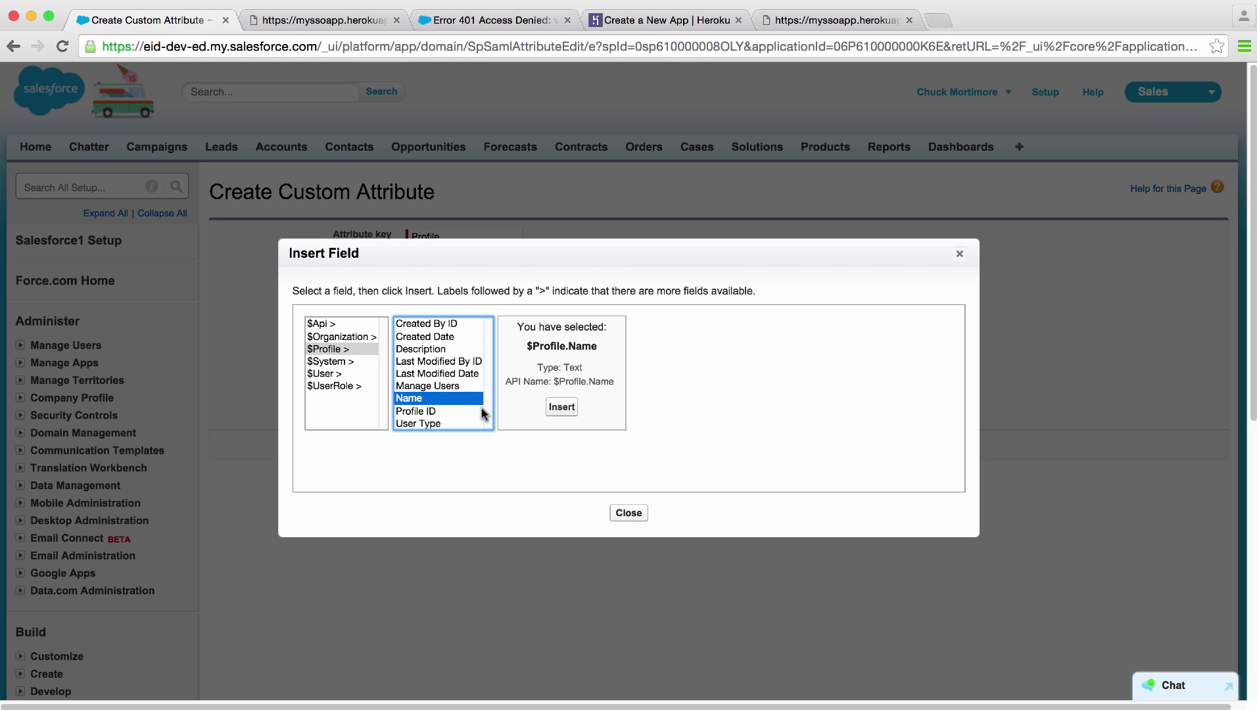
{"action": "left_click", "coordinate": [563, 408]}
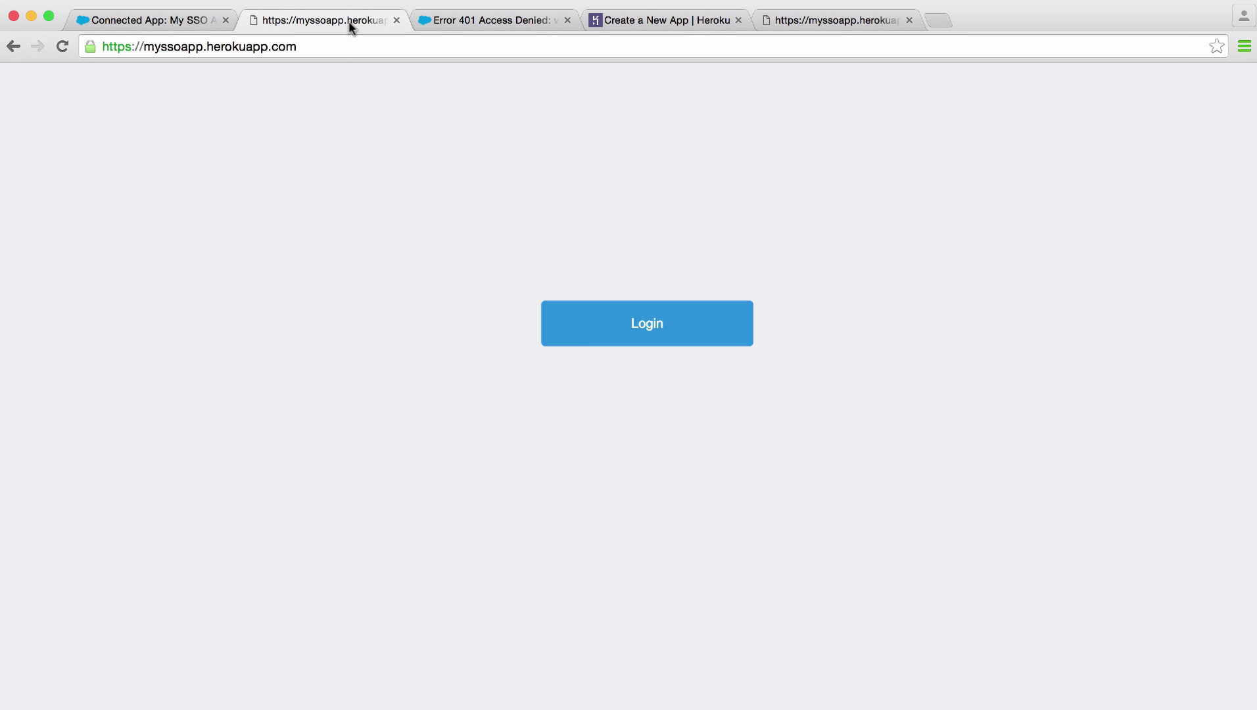
Sign into myssoapp again and confirm the Profile reads System Administrator.
{"action": "left_click", "coordinate": [628, 338]}
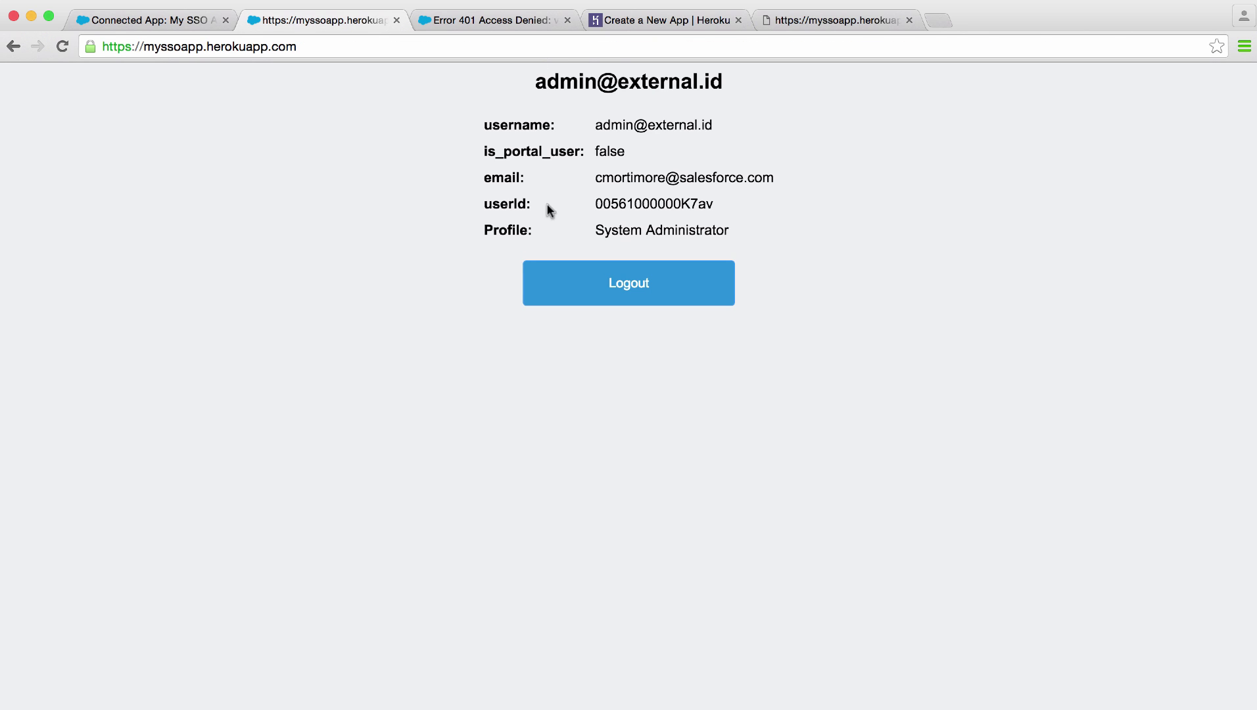
{"action": "left_click_drag", "start_coordinate": [593, 230], "coordinate": [730, 230]}
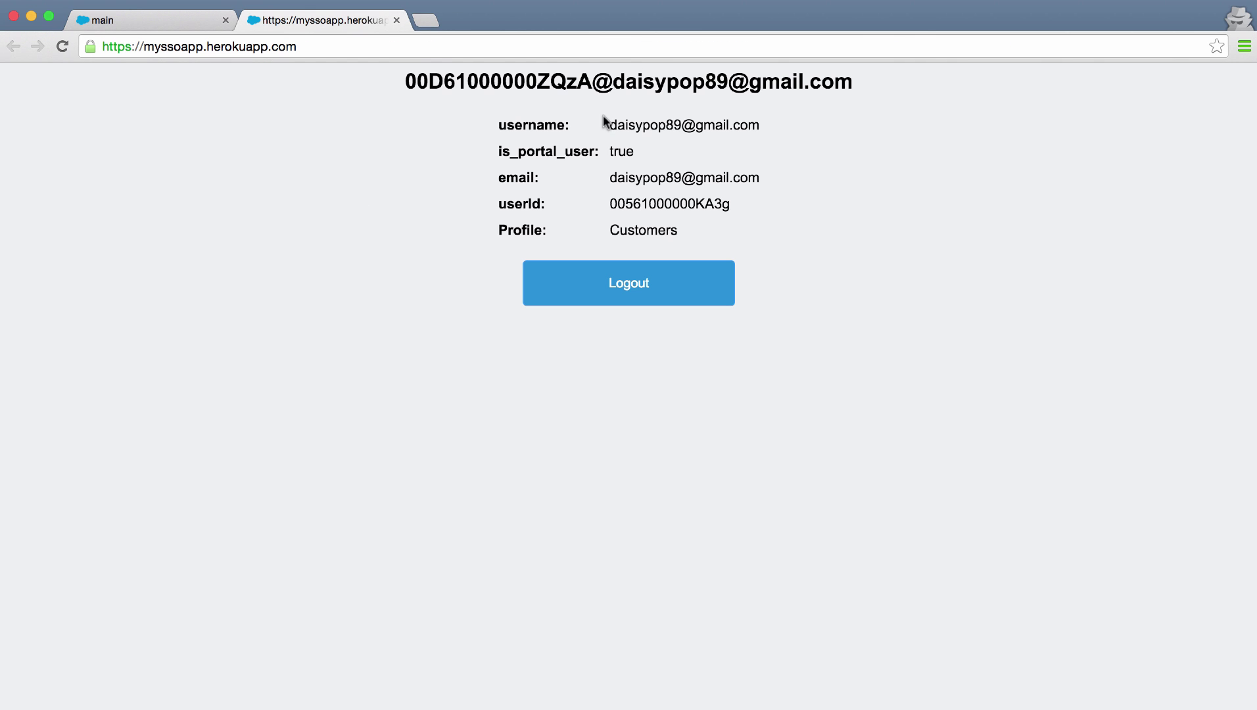
Check the community customer's details show is_portal_user true and Profile Customers.
{"action": "left_click_drag", "start_coordinate": [610, 124], "coordinate": [803, 126]}
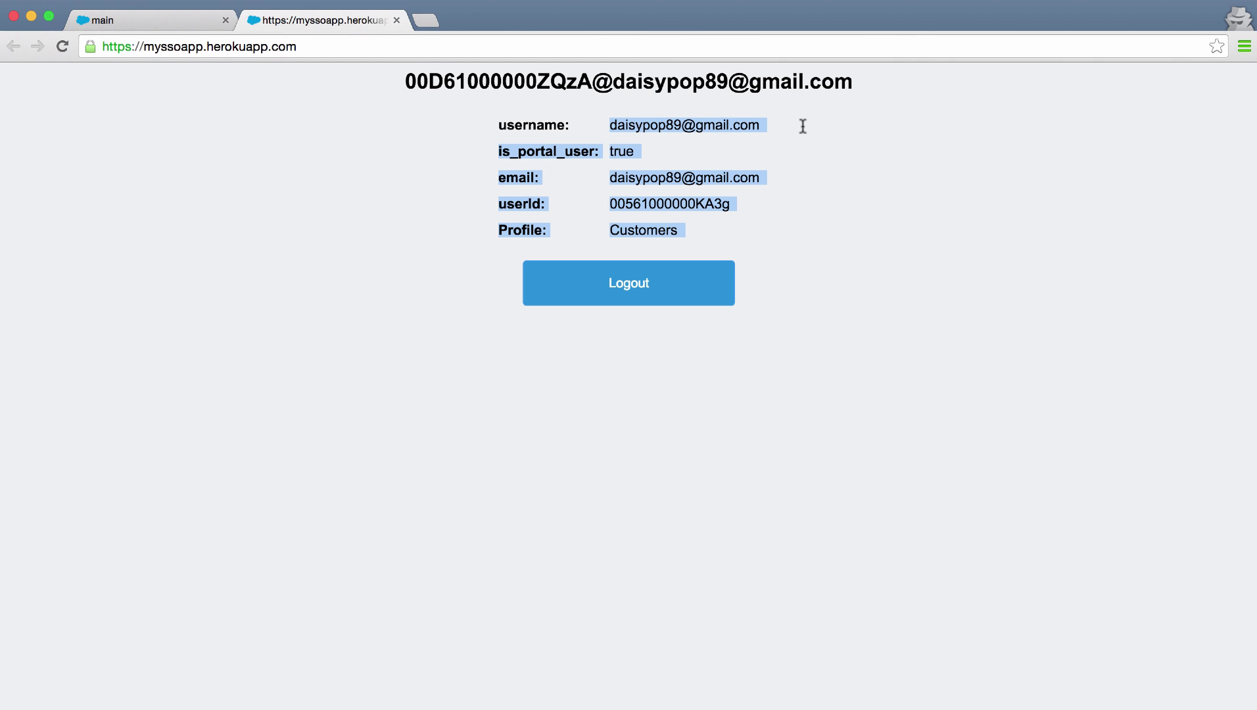
{"action": "left_click", "coordinate": [775, 253]}
{"action": "double_click", "coordinate": [627, 231]}
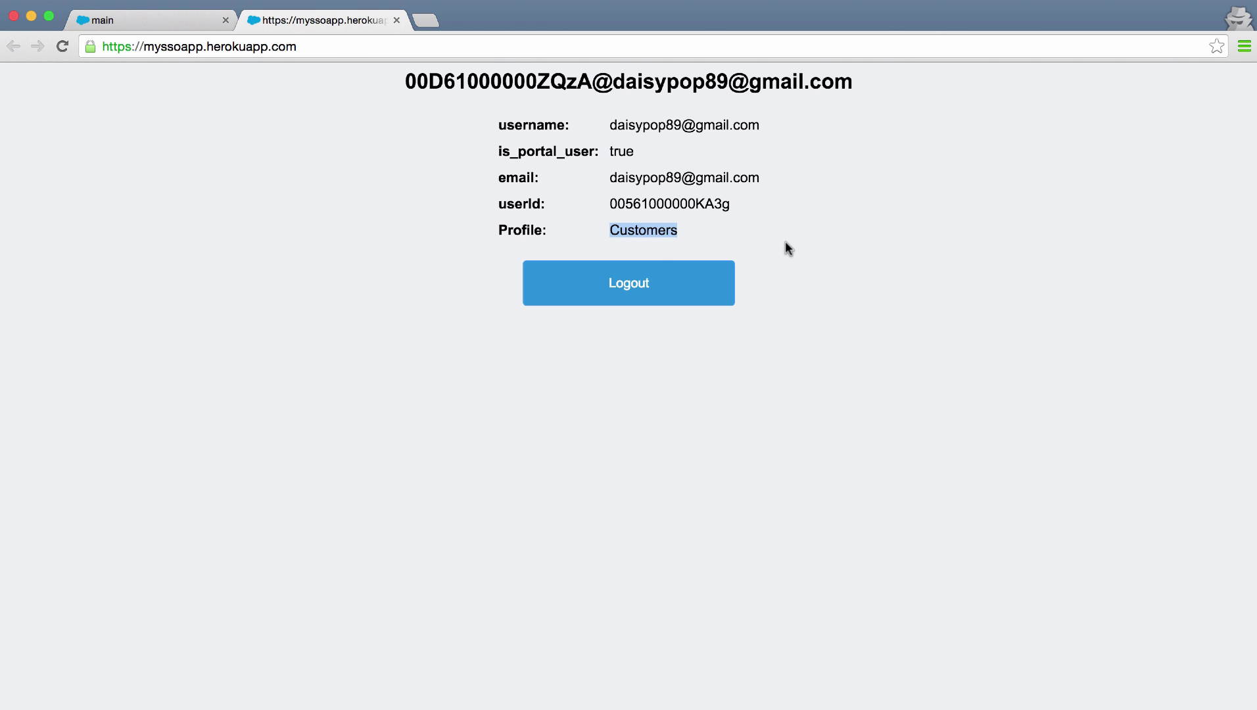
{"action": "left_click", "coordinate": [811, 238]}
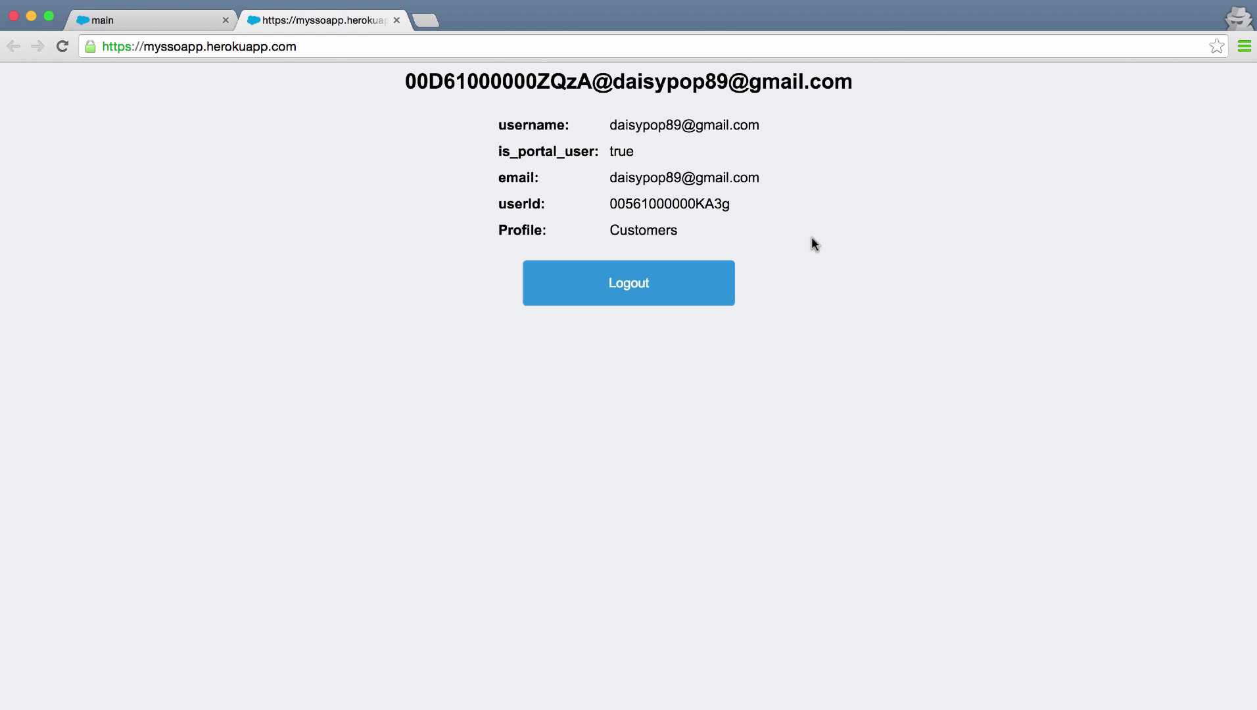